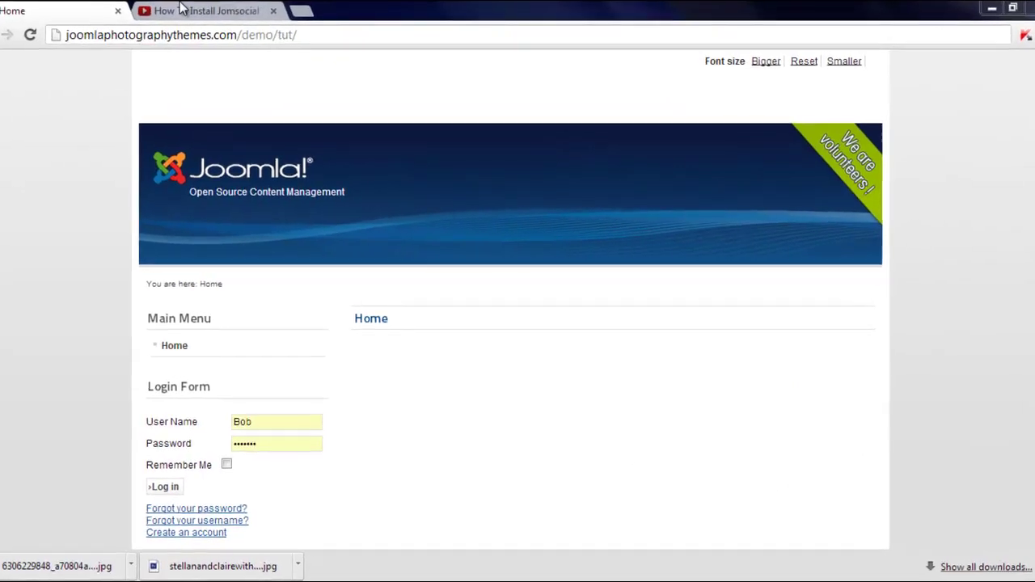
- From the JomSocial template tutorial video's description, open the jomsocial.com link in a new tab
click(182, 8)
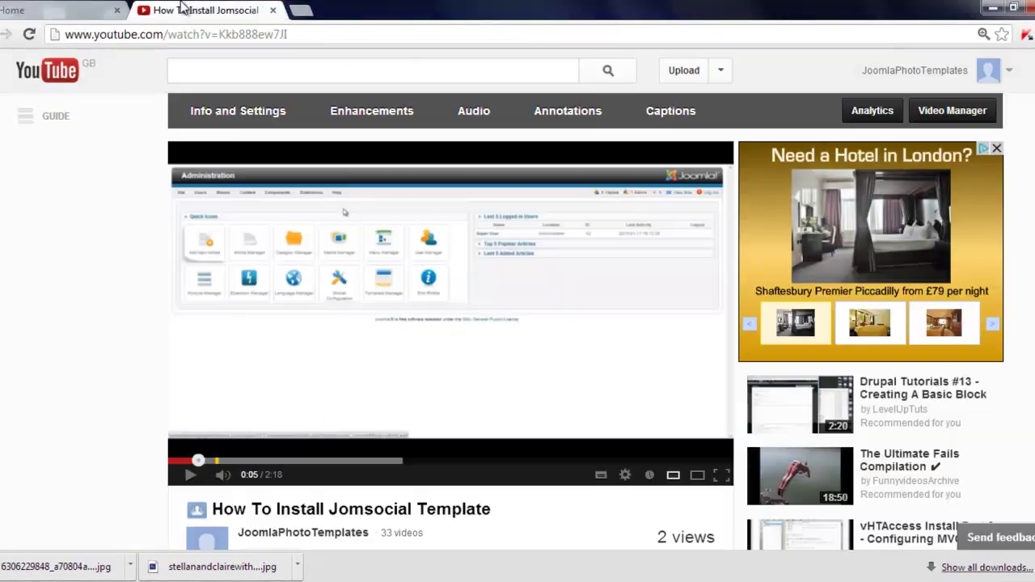
scroll(329, 518, down, 2)
scroll(380, 448, down, 2)
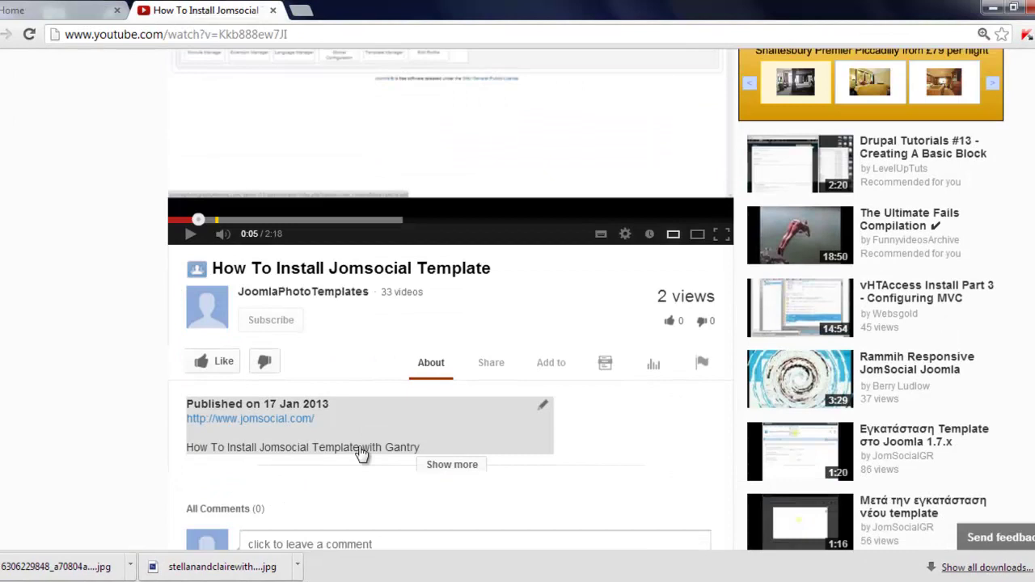
scroll(257, 420, up, 1)
right_click(259, 502)
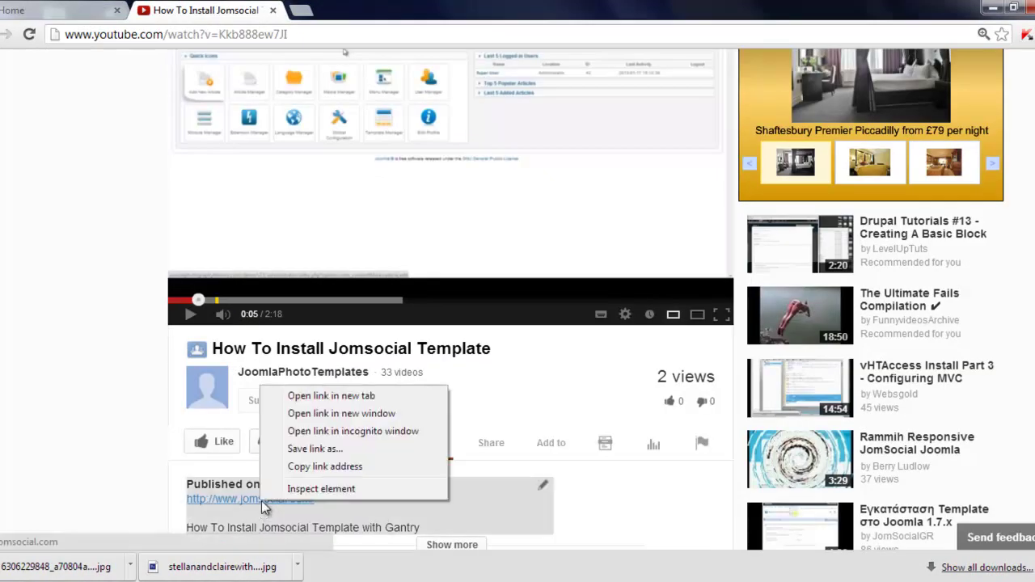
click(301, 395)
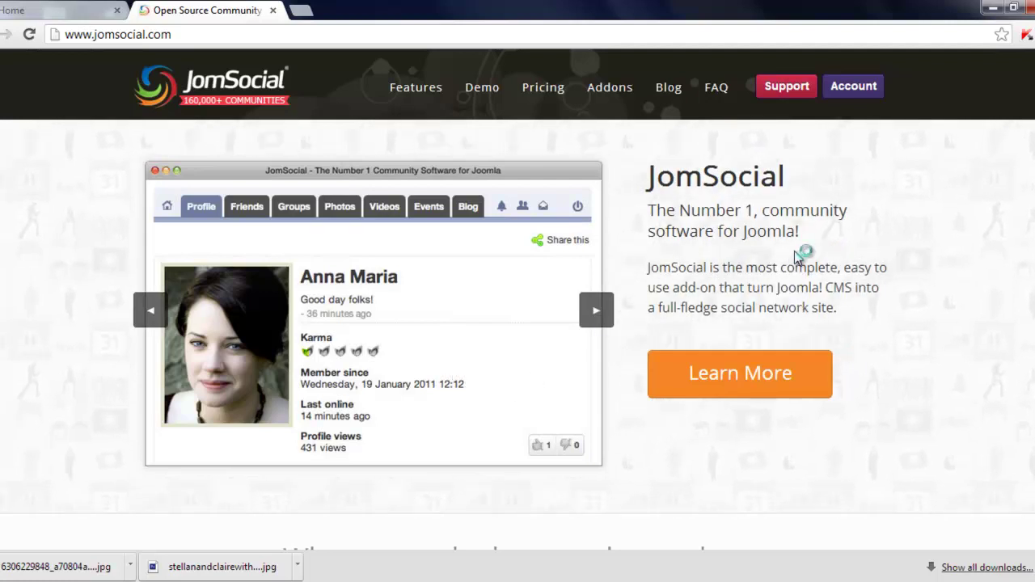
- Review the JomSocial pricing plans, including Standard, then go to the My Account page
click(541, 95)
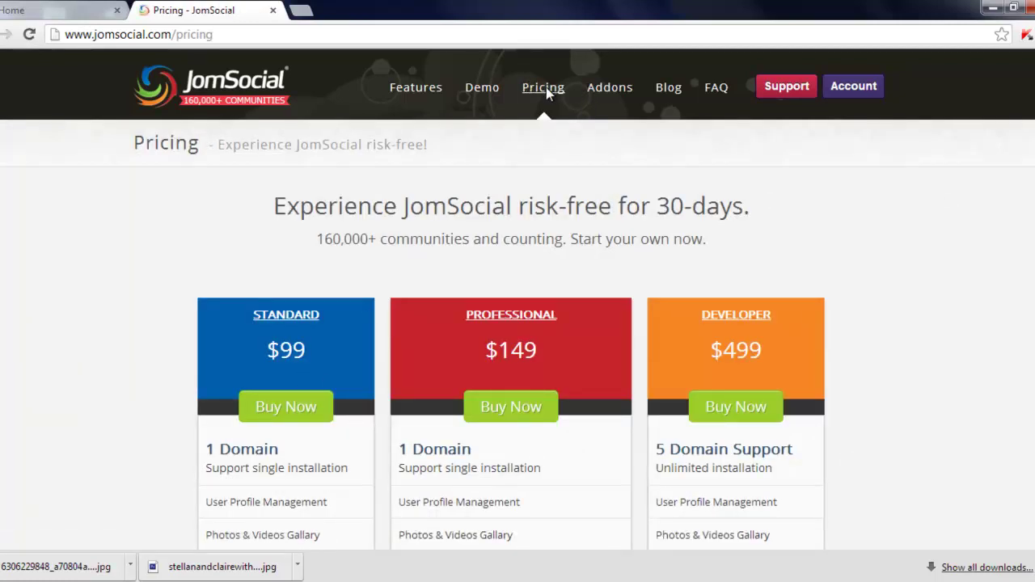
scroll(303, 294, down, 1)
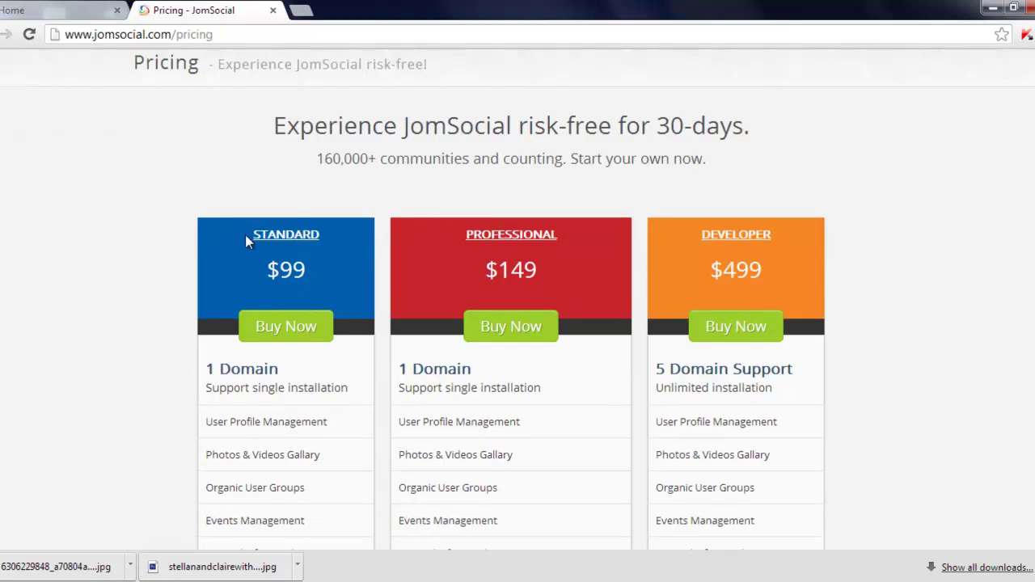
drag(247, 235, 328, 236)
scroll(401, 416, up, 1)
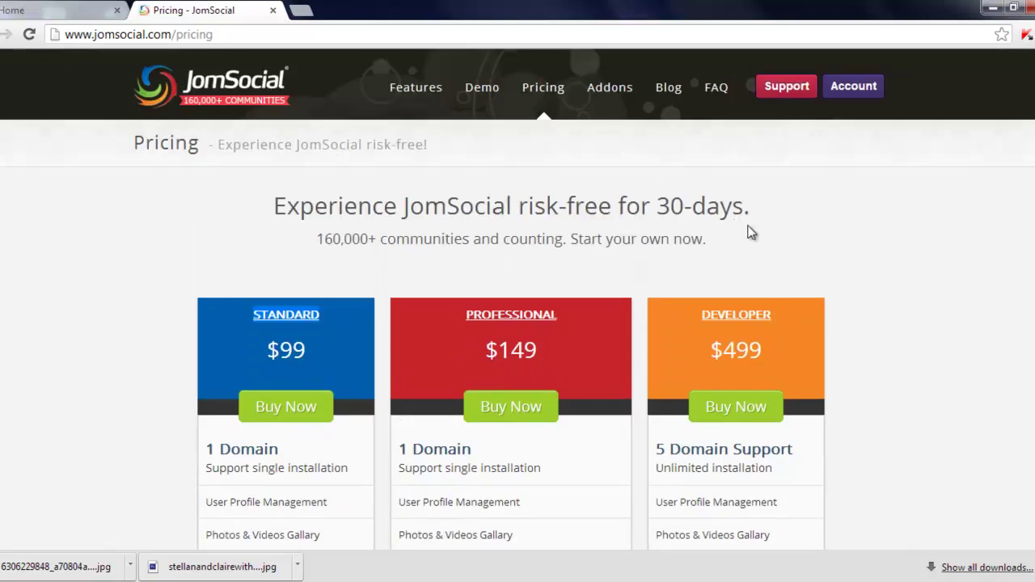
click(847, 94)
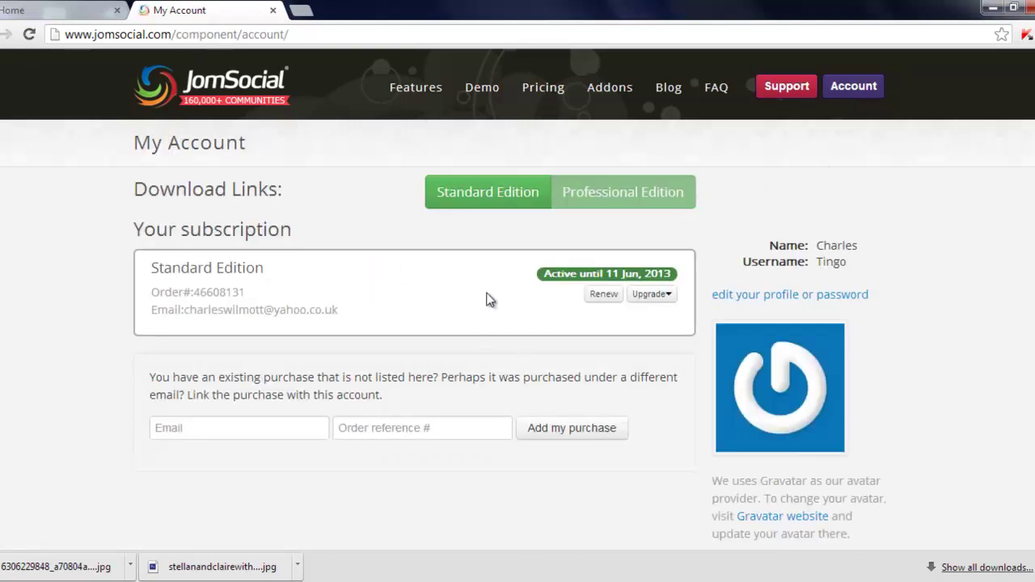
- Download the Standard Edition zip and set it to open automatically when finished
click(472, 207)
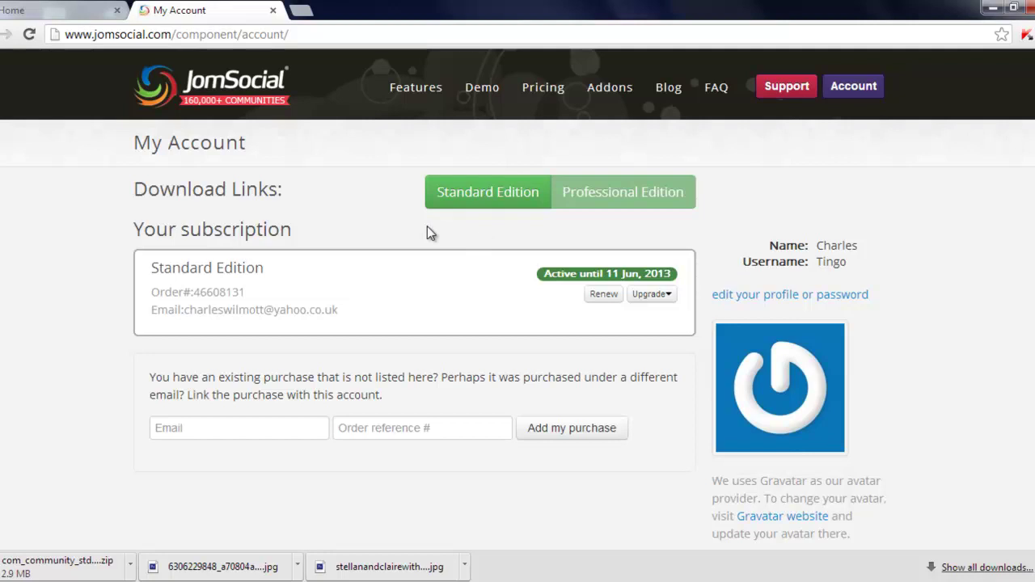
click(129, 560)
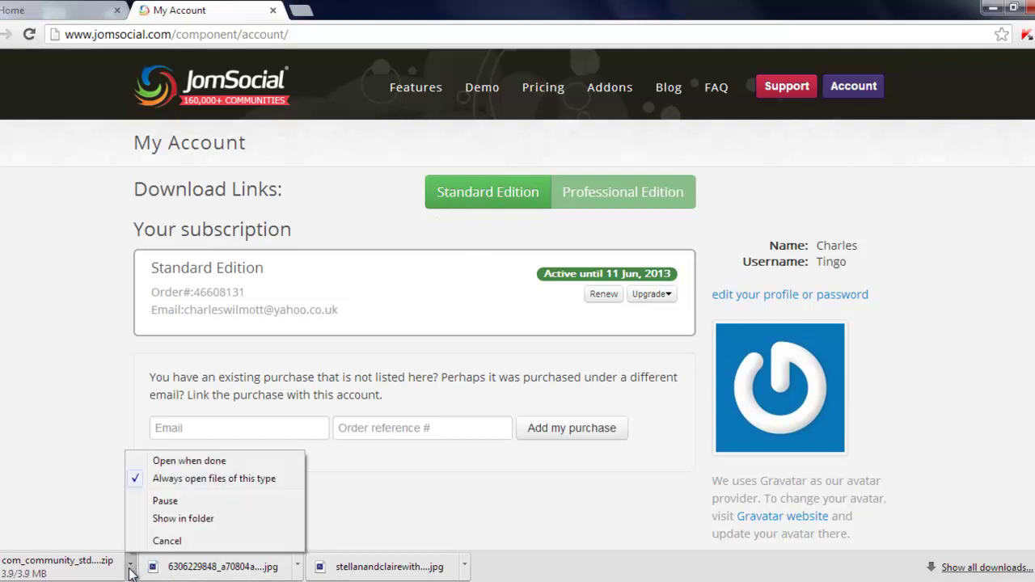
click(178, 464)
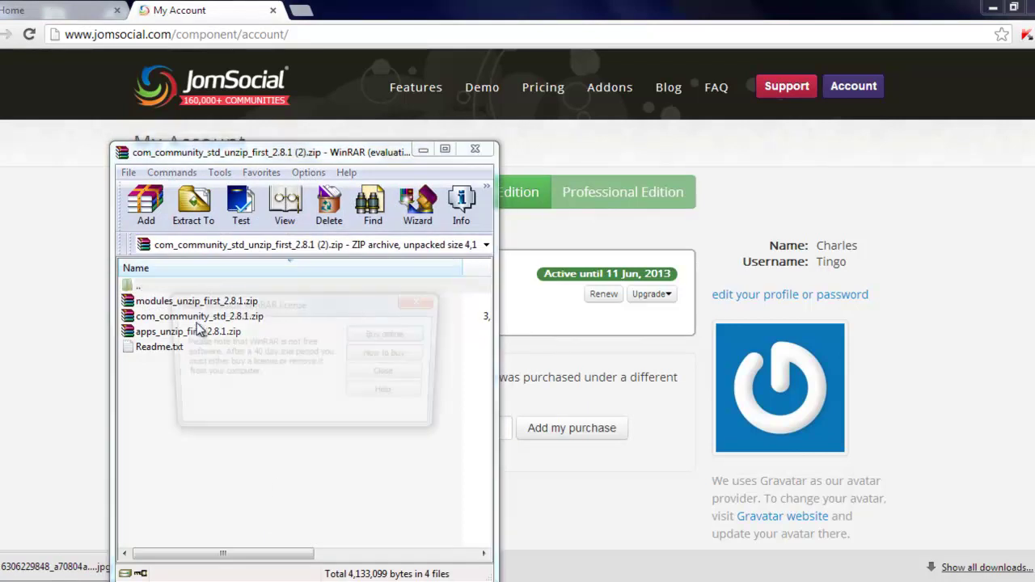
- Dismiss the WinRAR licence reminder and create a new folder on the desktop
click(386, 374)
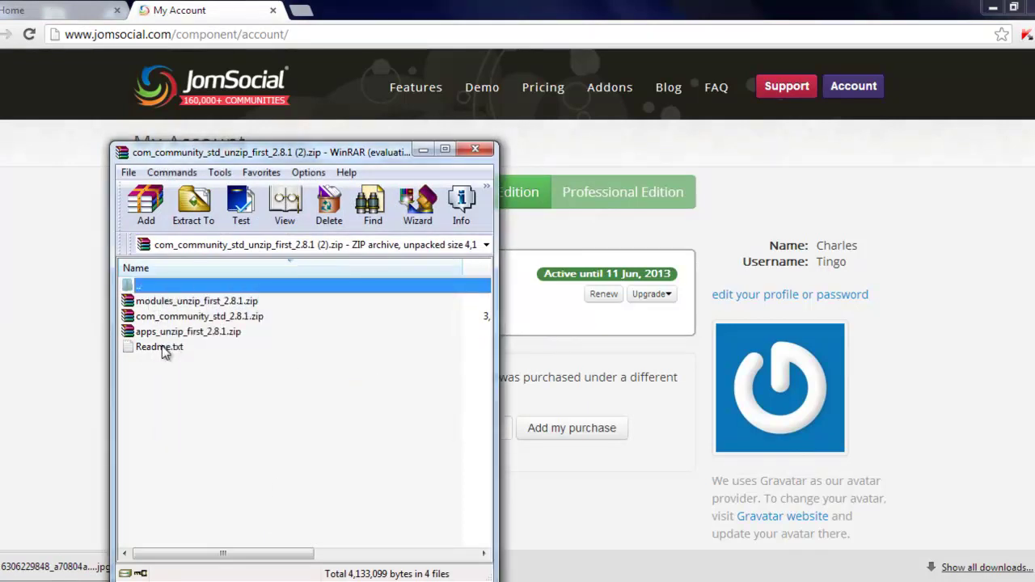
click(993, 10)
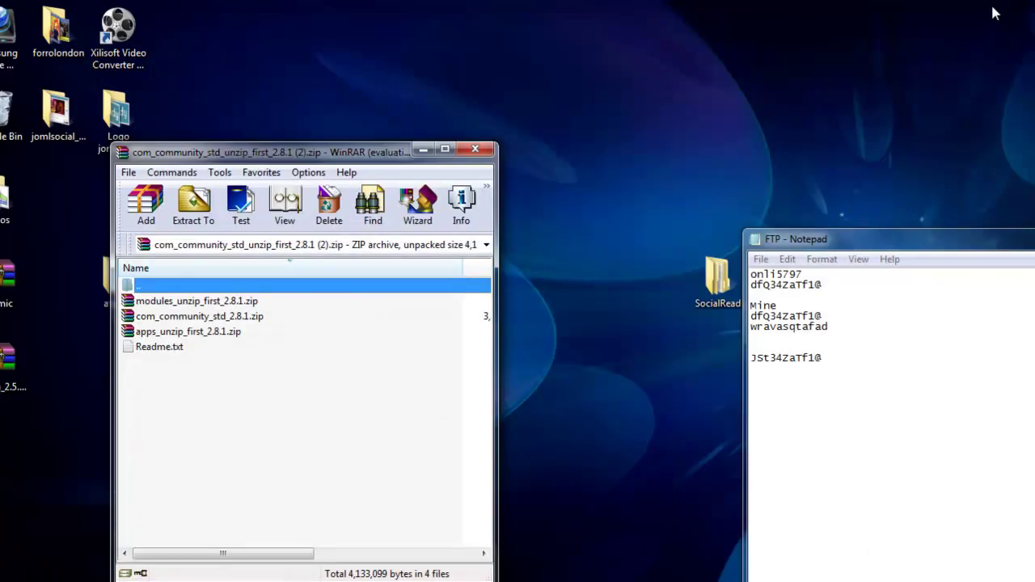
right_click(547, 82)
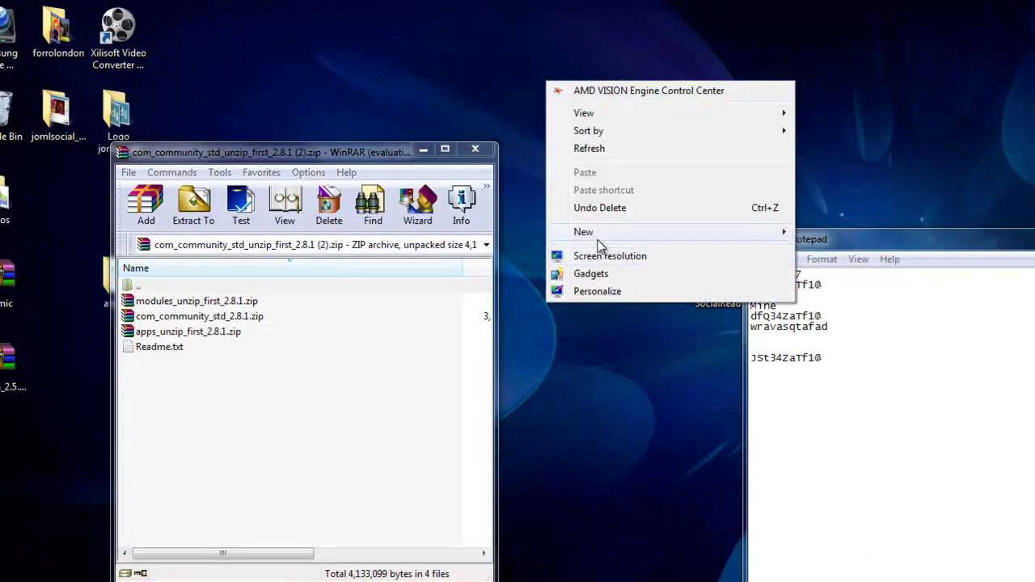
mouse_move(600, 243)
click(827, 236)
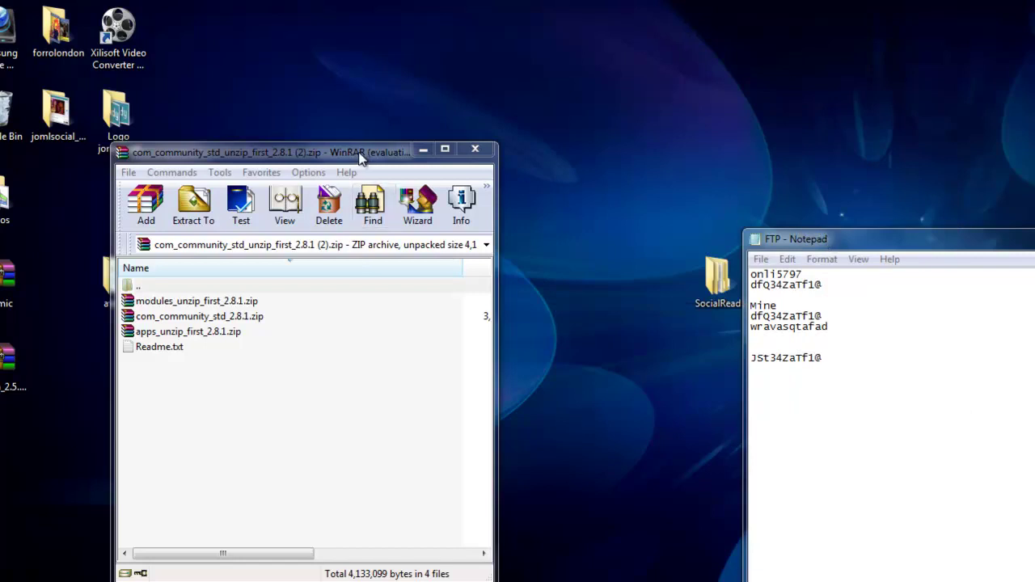
drag(362, 152, 704, 79)
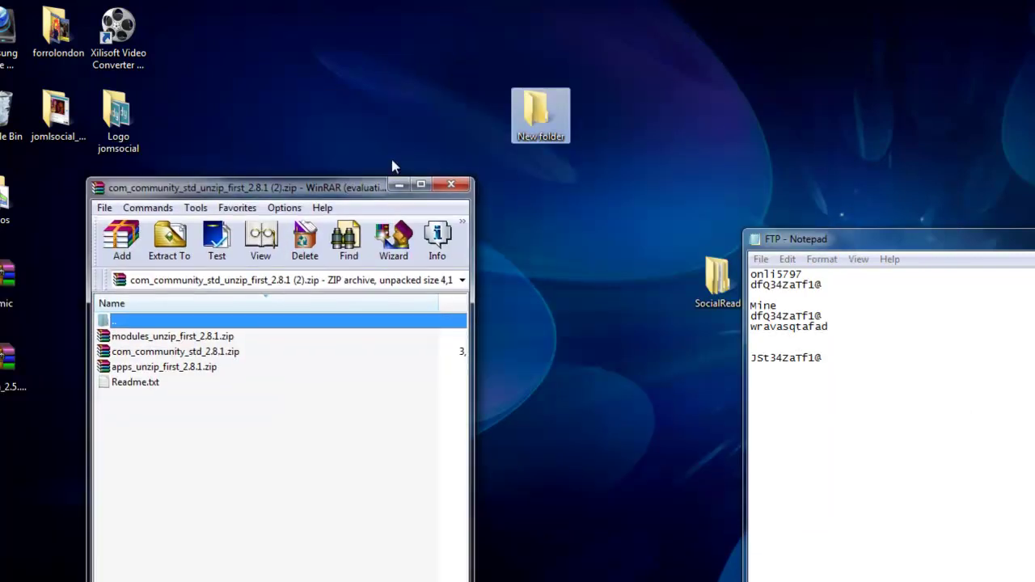
- Rename the new desktop folder to 'jomsocial'
right_click(549, 128)
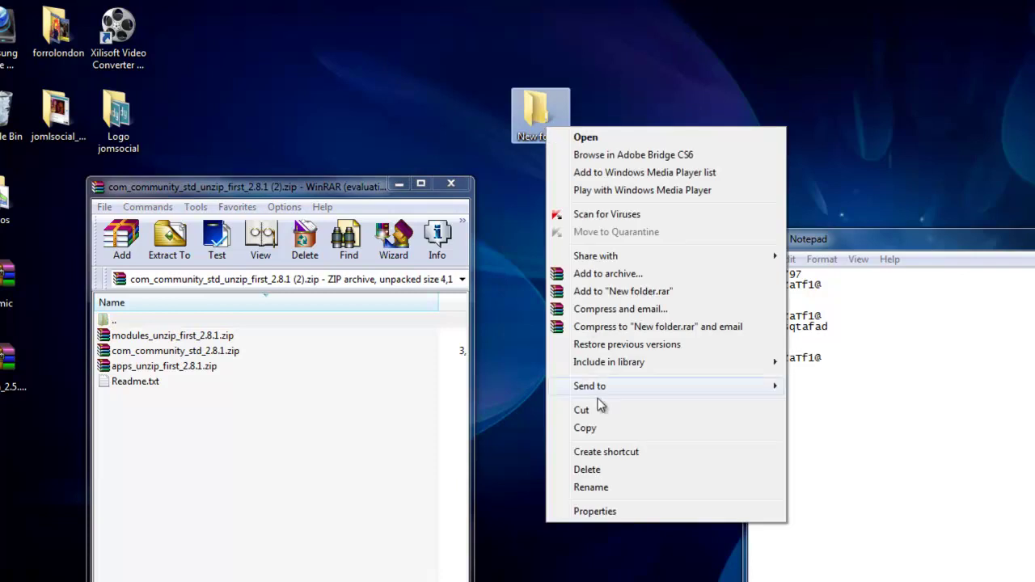
click(591, 488)
text(j)
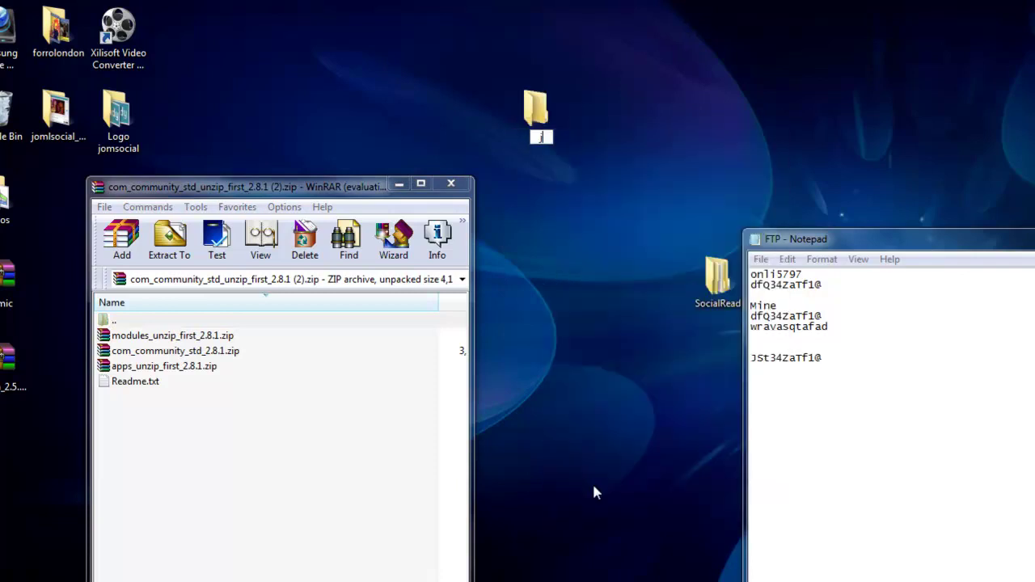
text(omsocial)
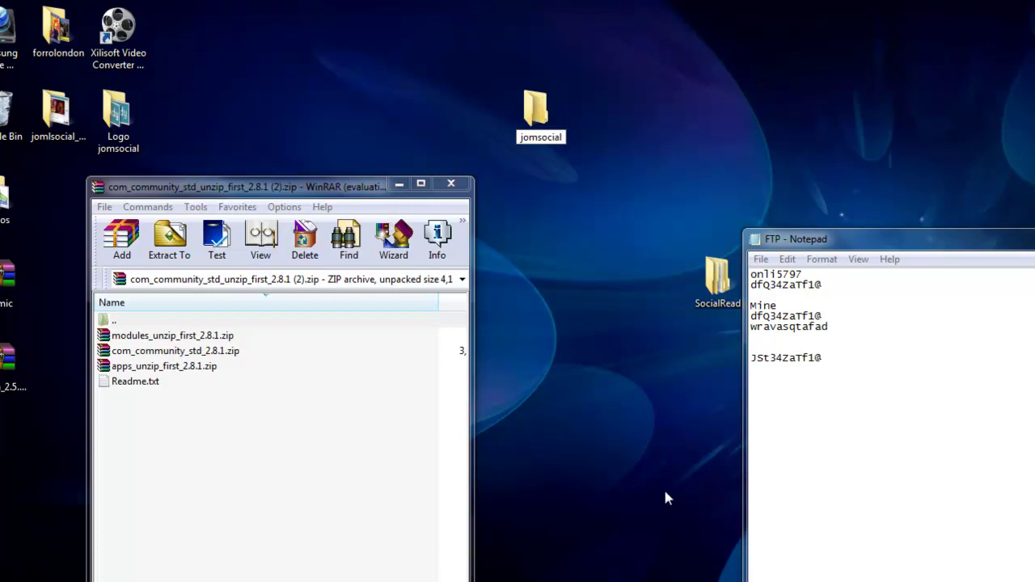
key(Return)
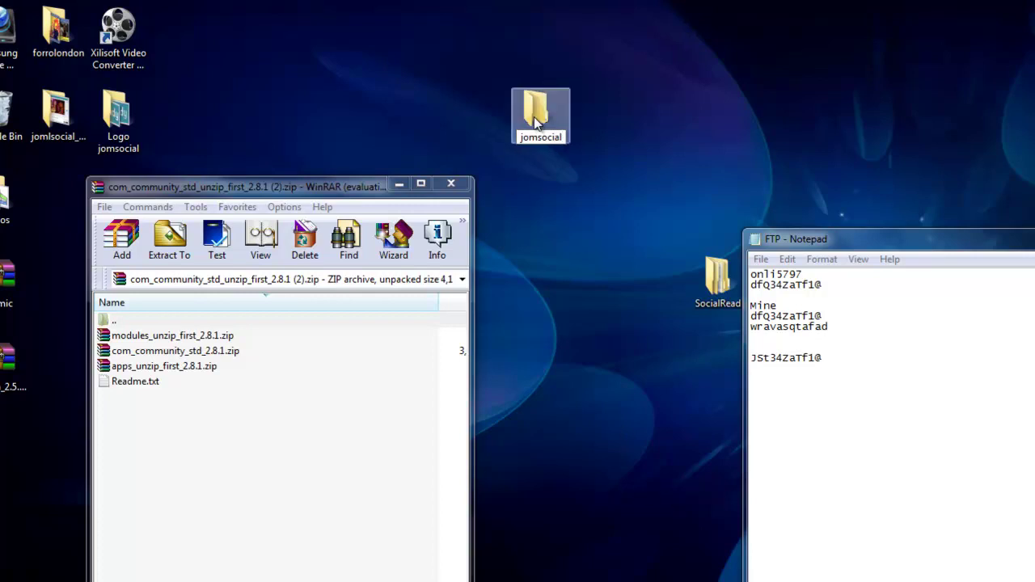
- Copy the apps, com_community_std and modules 2.8.1 zips from the archive into the jomsocial folder
double_click(534, 122)
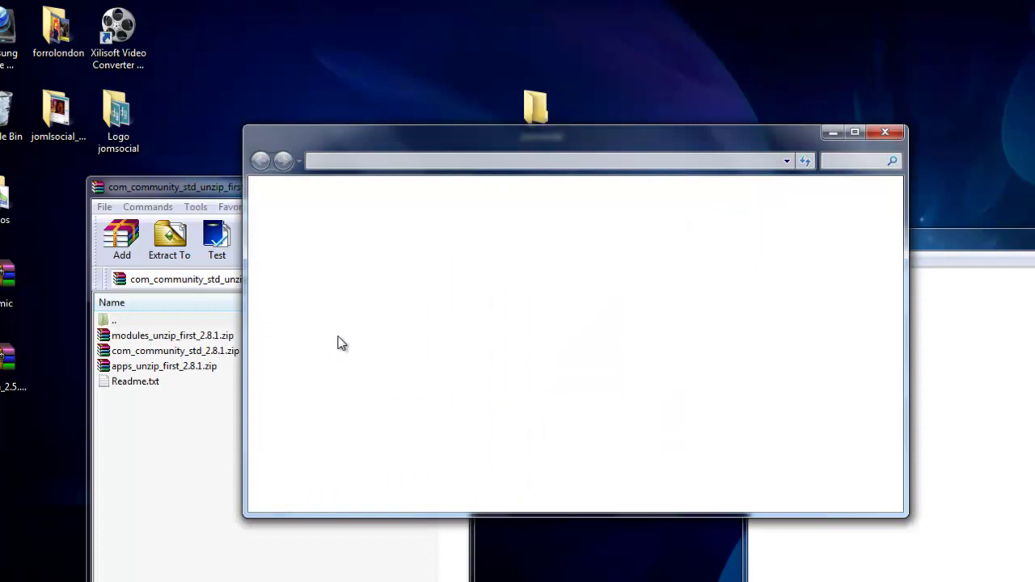
click(149, 369)
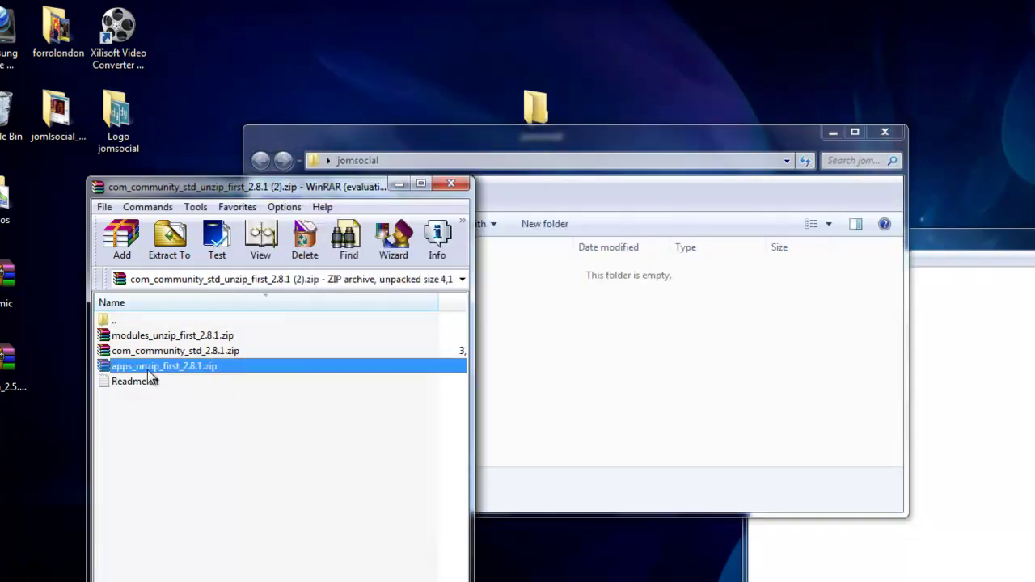
ctrl+click(148, 339)
ctrl+click(162, 352)
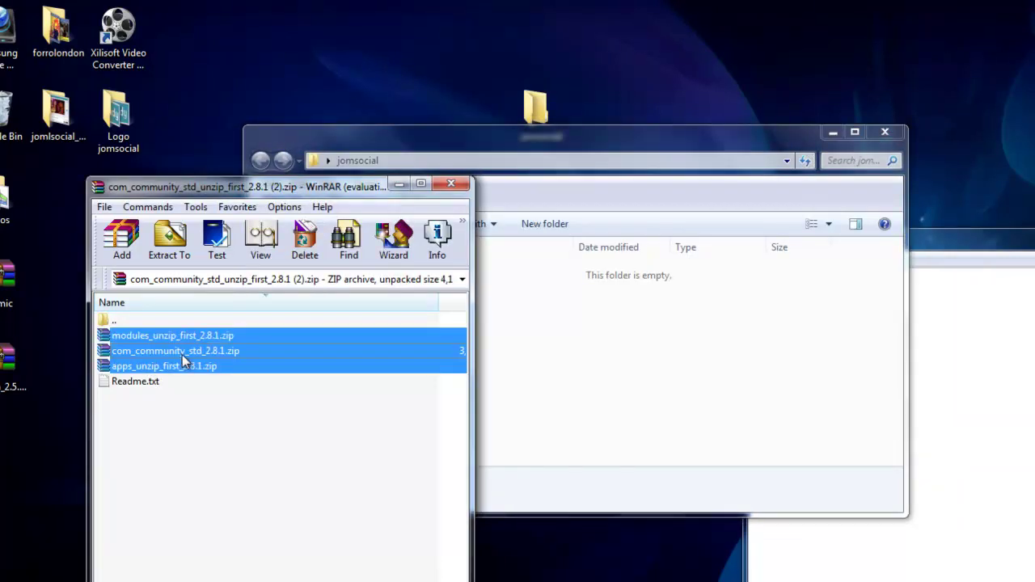
drag(182, 354, 584, 395)
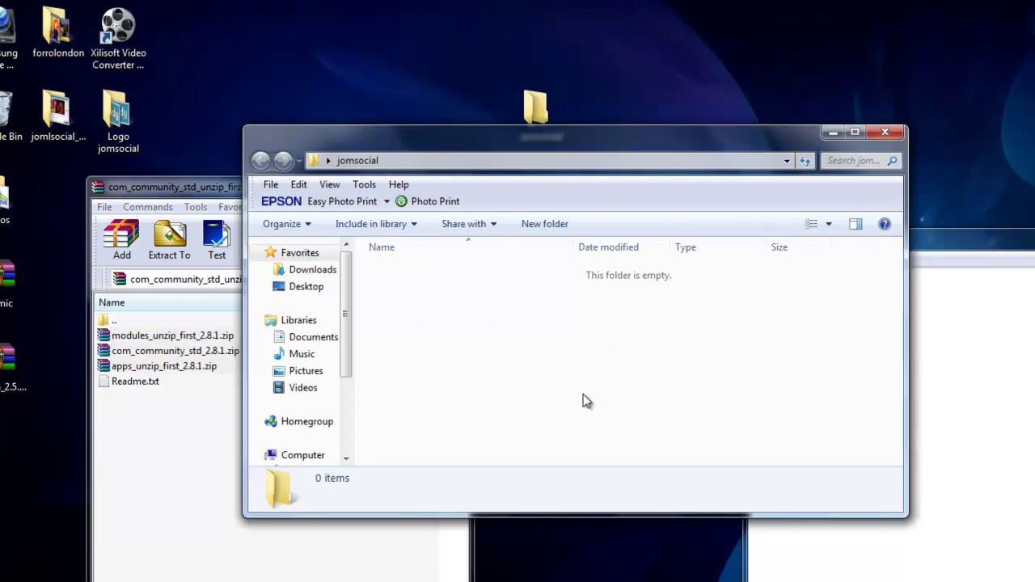
click(442, 383)
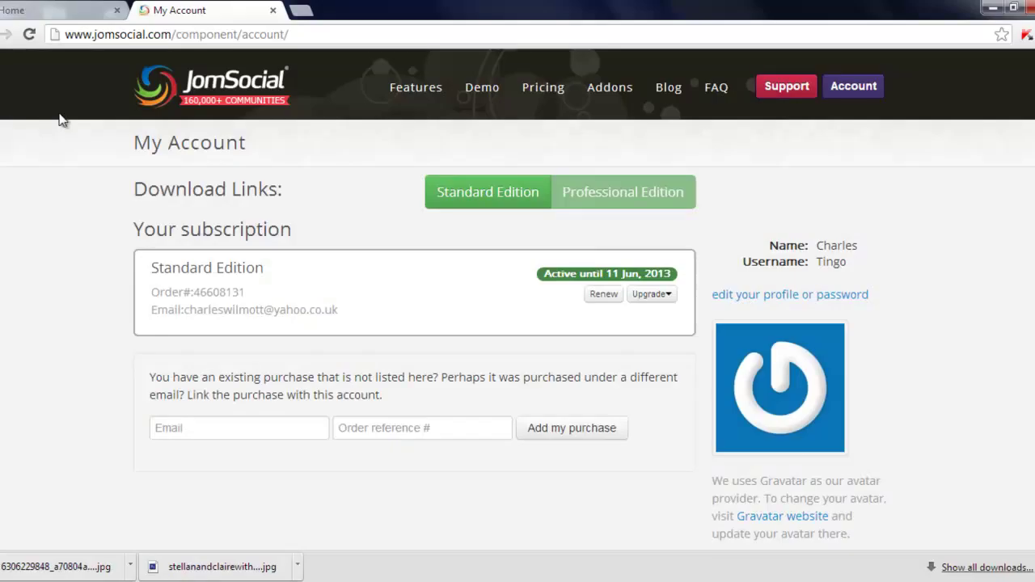
- Close the JomSocial account tab and load the demo site's /administrator login page
click(24, 8)
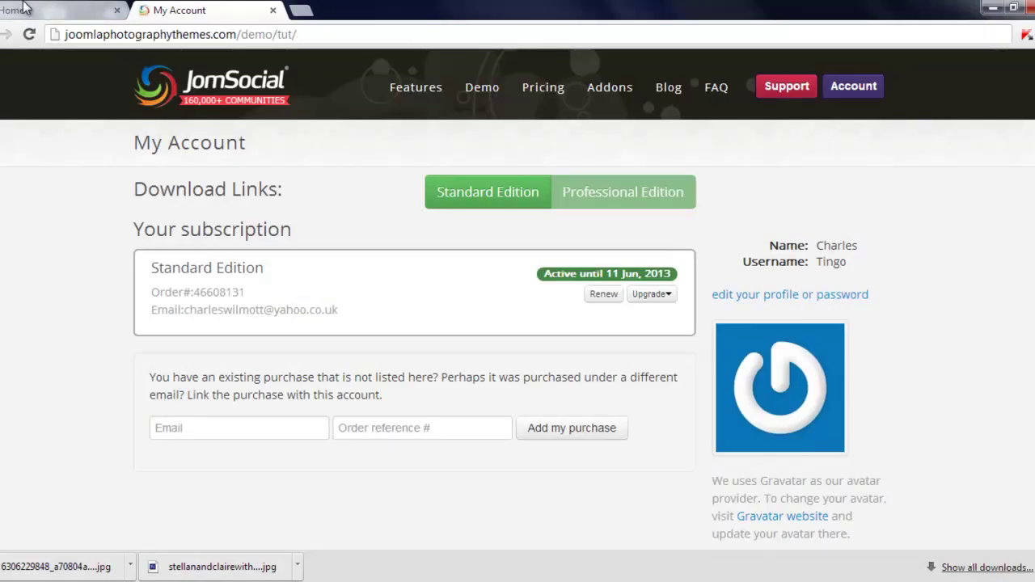
click(257, 11)
click(272, 9)
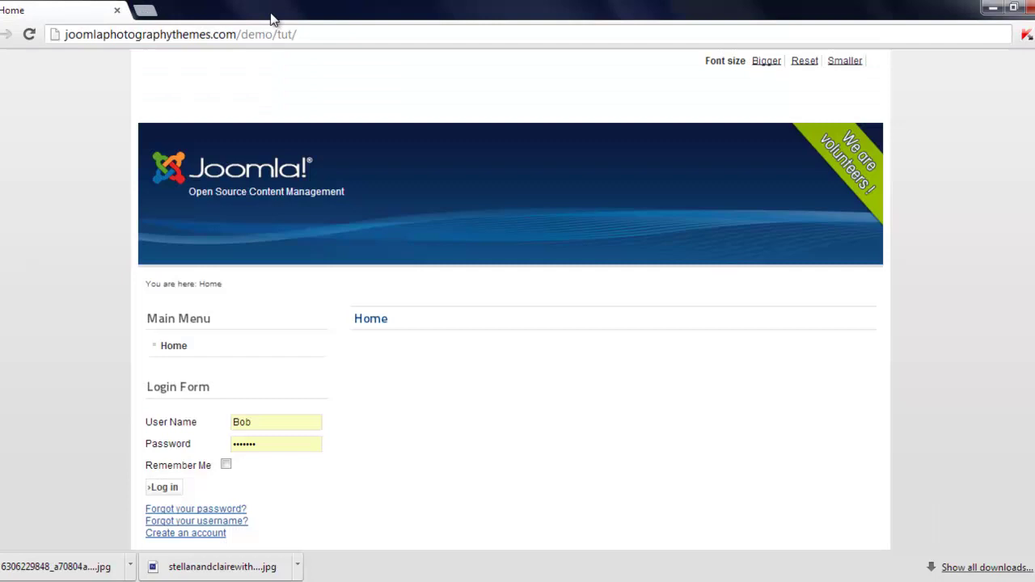
click(327, 38)
click(336, 35)
text(a)
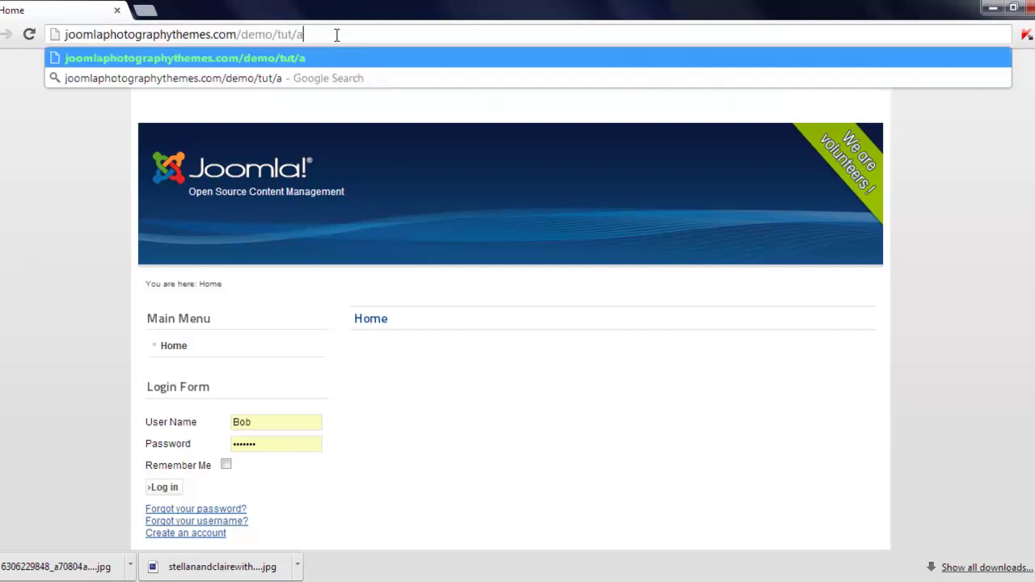
text(dmin)
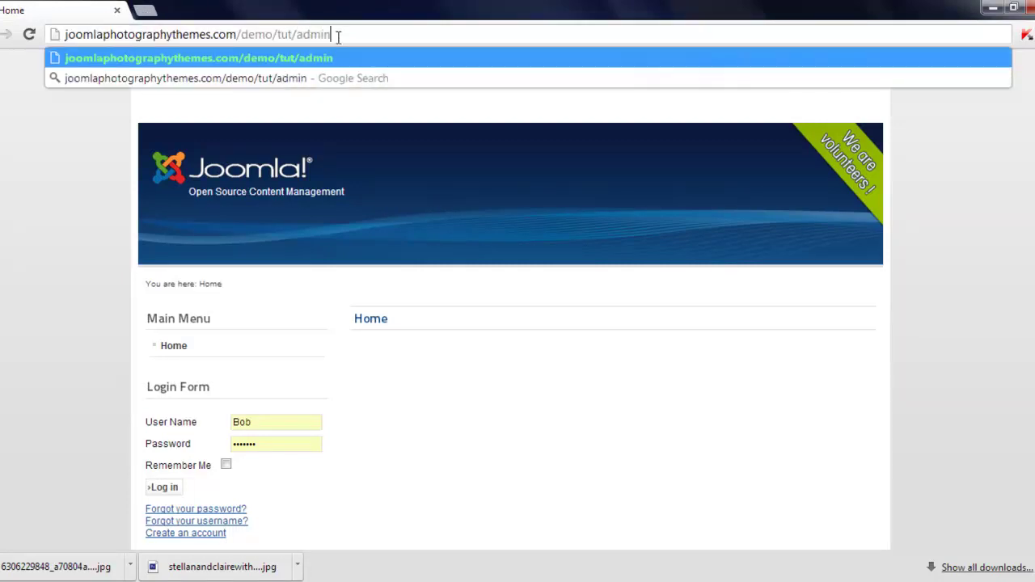
text(istra)
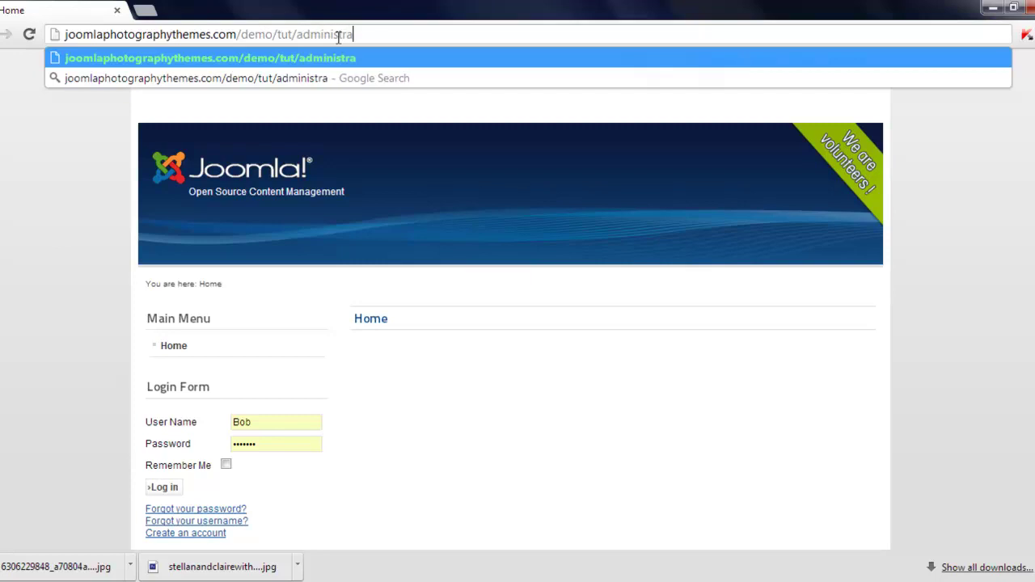
text(tor)
key(Return)
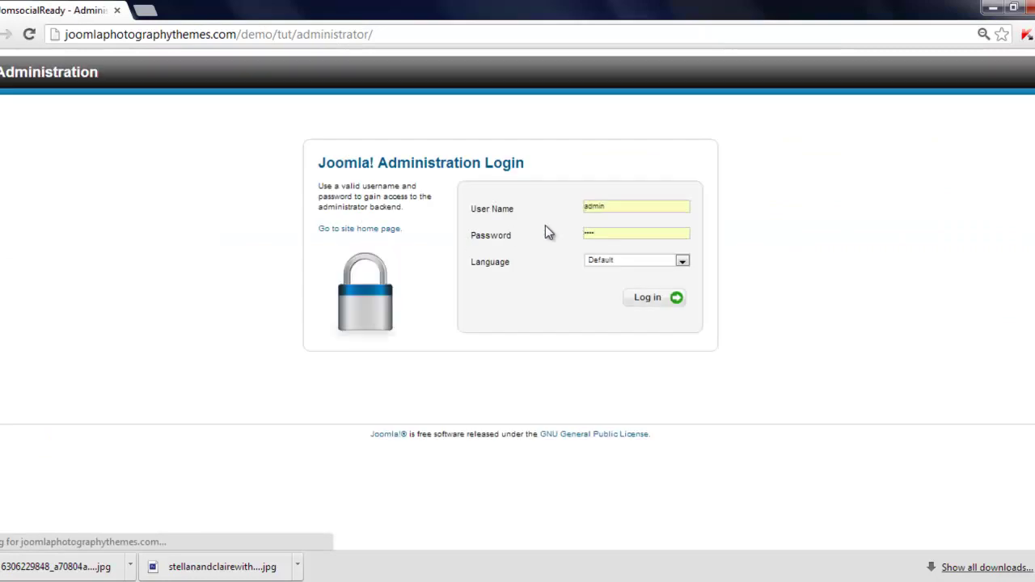
- Log in to the Joomla administrator and open the Extension Manager
click(658, 297)
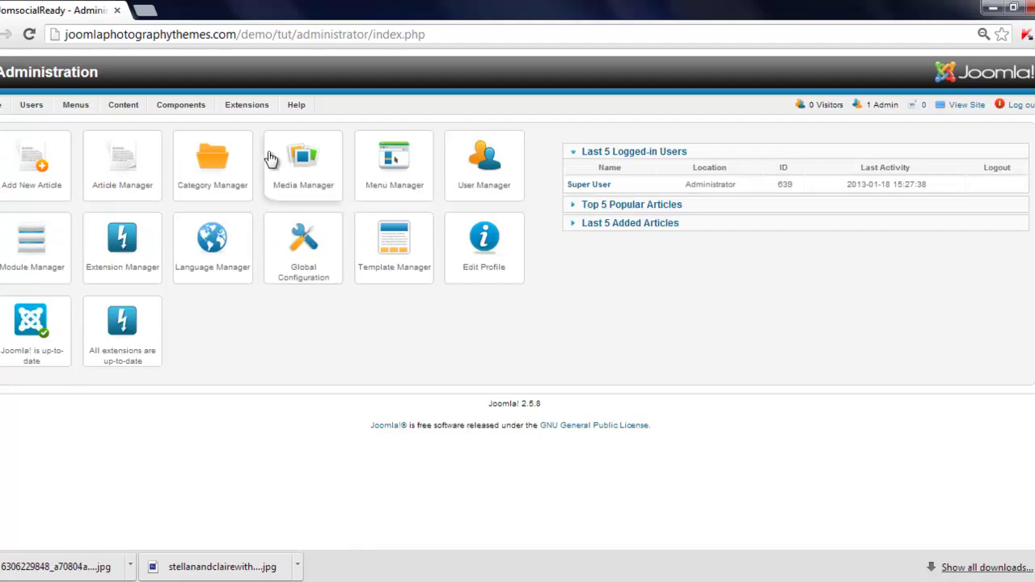
mouse_move(254, 110)
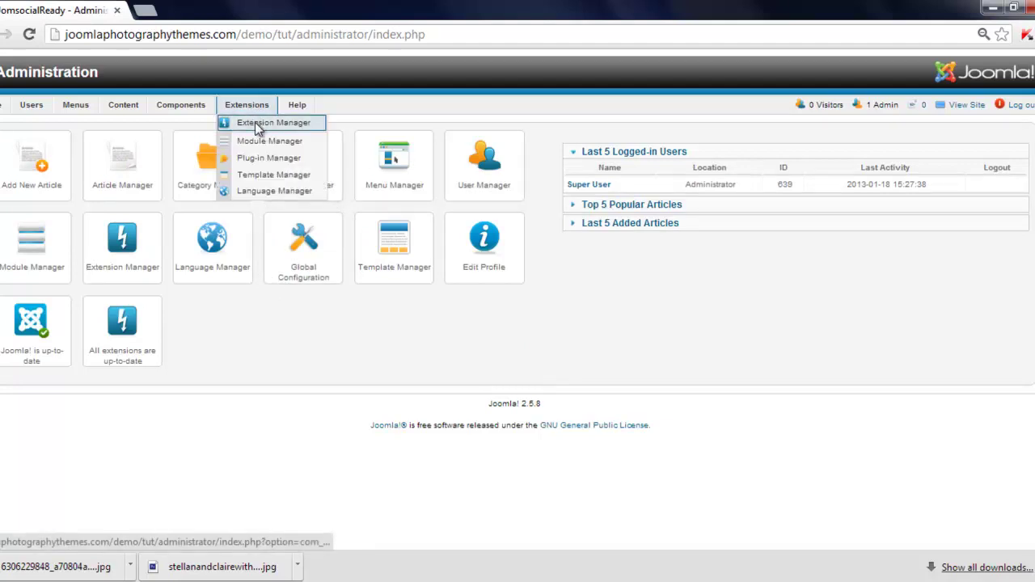
click(274, 128)
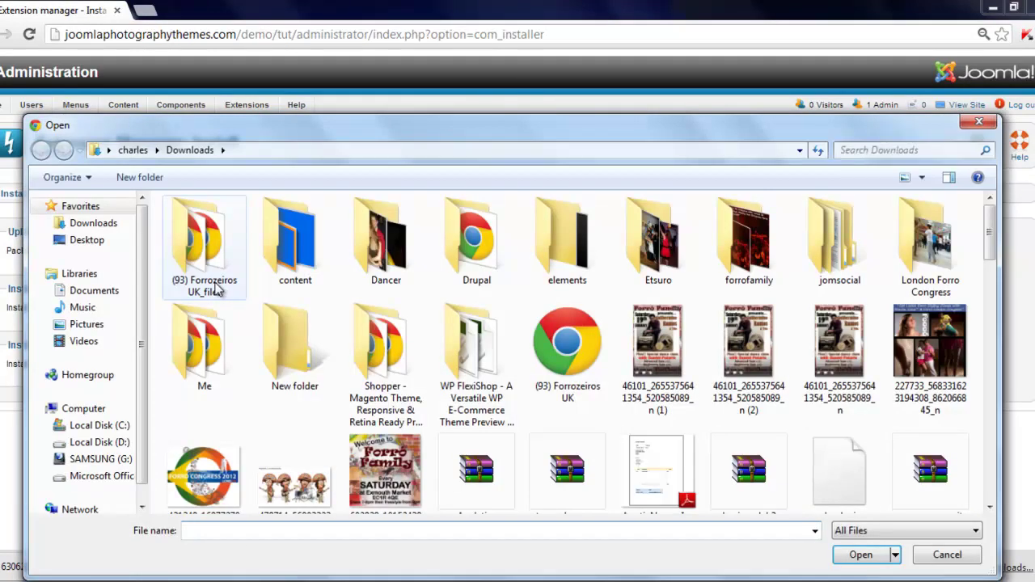
- Upload and install com_community_std_2.8.1 from the Desktop's jomsocial folder
click(89, 240)
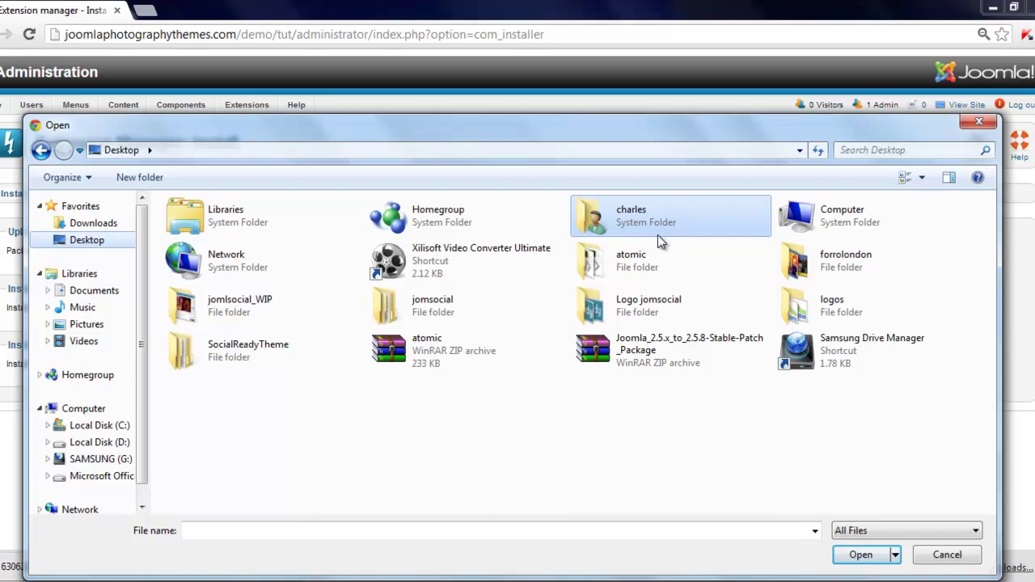
click(402, 313)
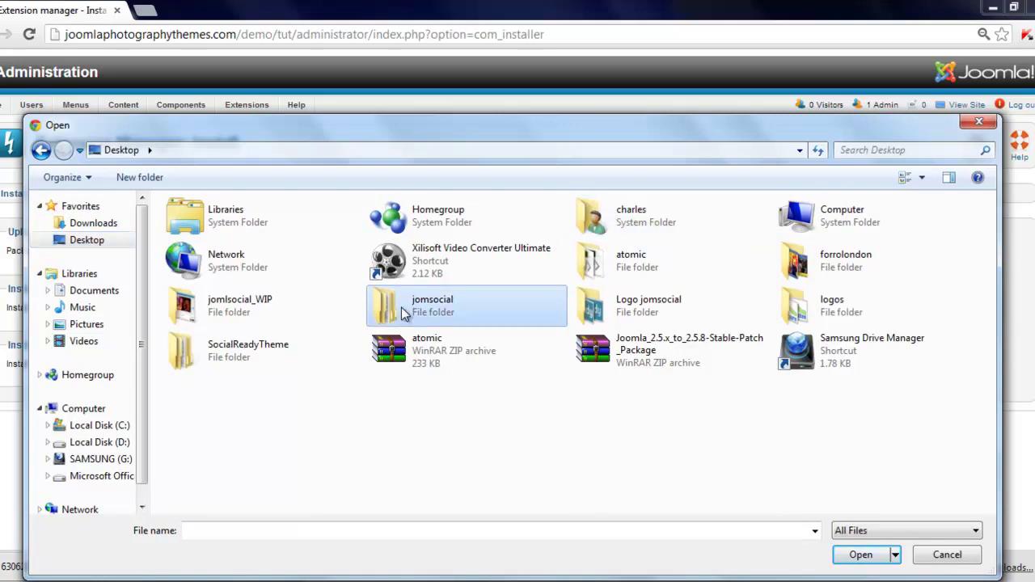
double_click(403, 313)
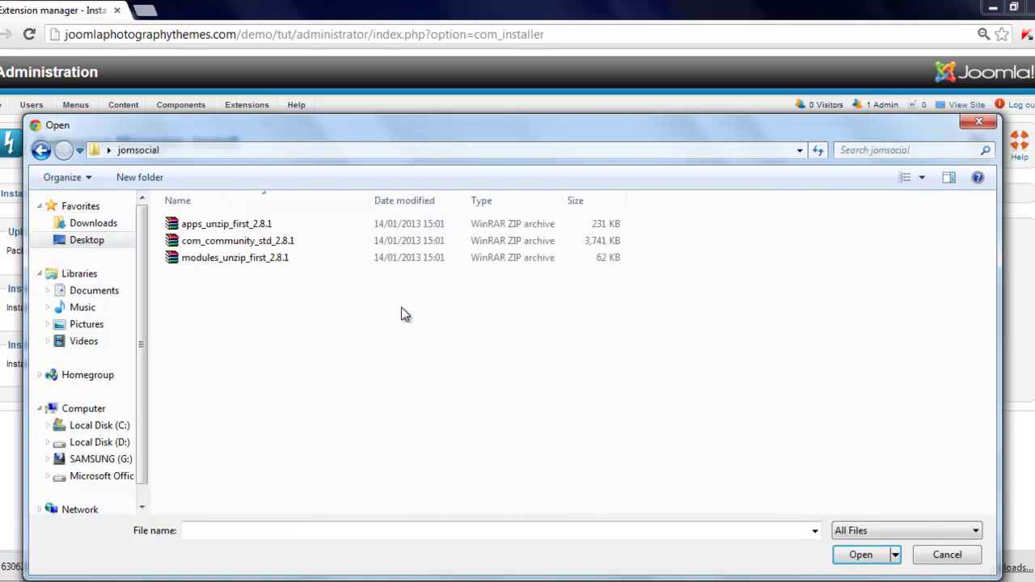
click(194, 244)
click(870, 557)
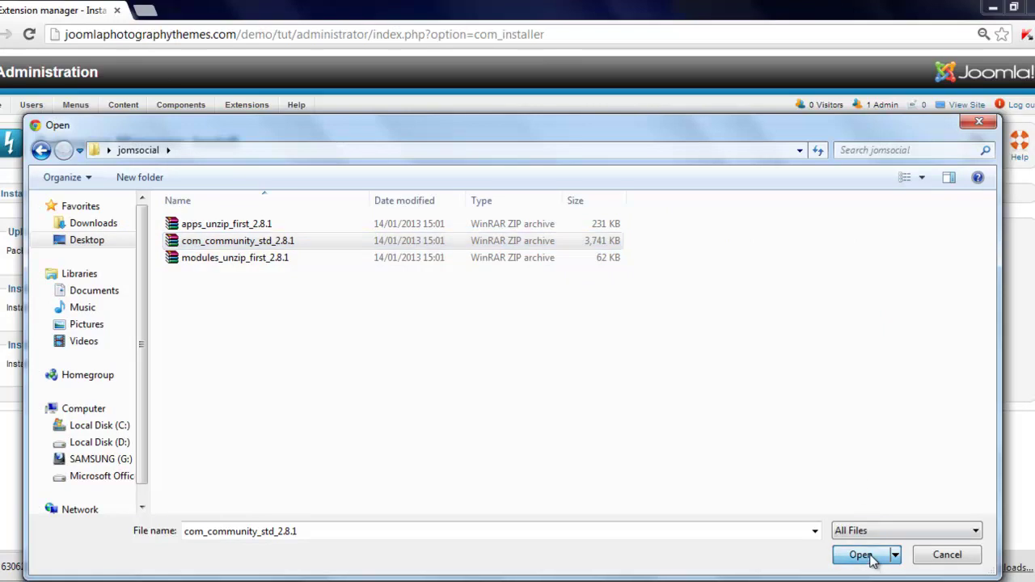
click(261, 262)
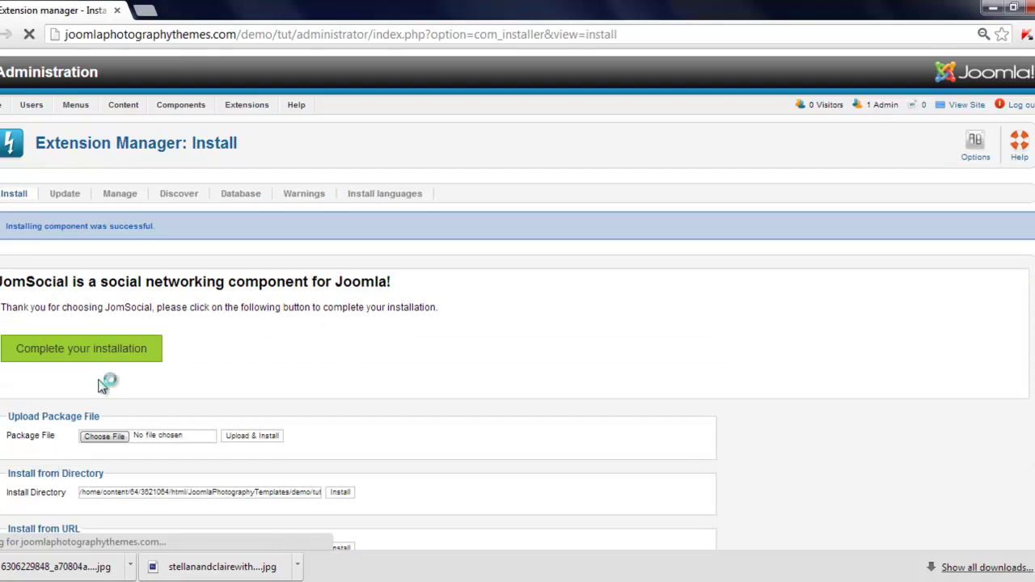
- Step through the JomSocial installer, unpacking files and setting up database and plugins, to completion
click(87, 357)
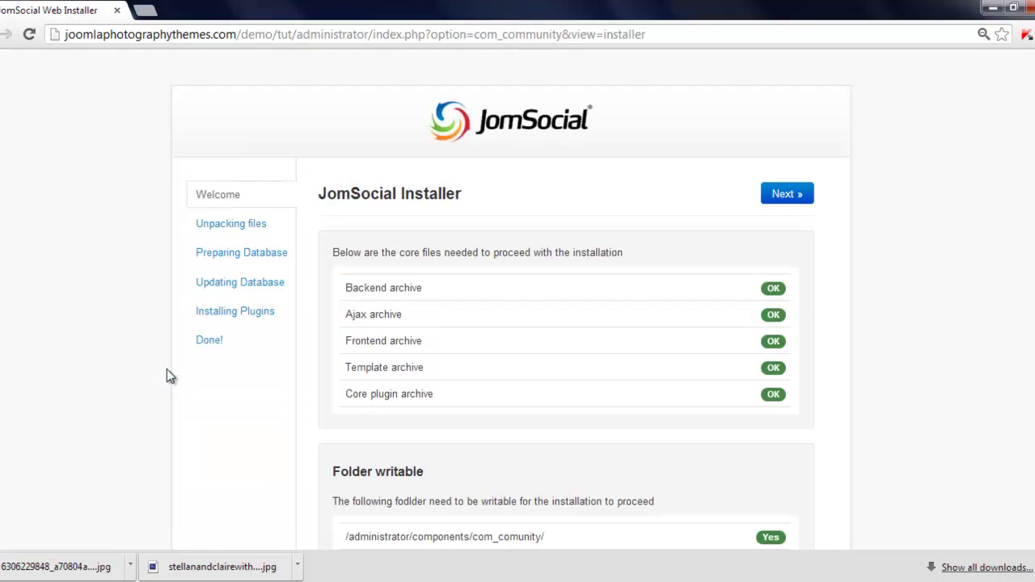
click(787, 196)
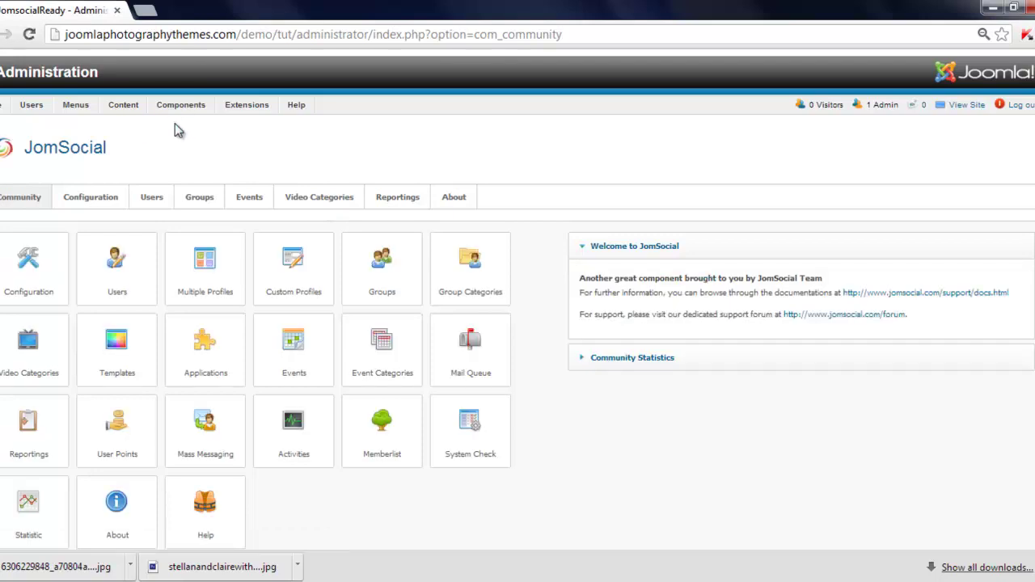
- Go from the JomSocial control panel to Extensions > Extension Manager
mouse_move(184, 109)
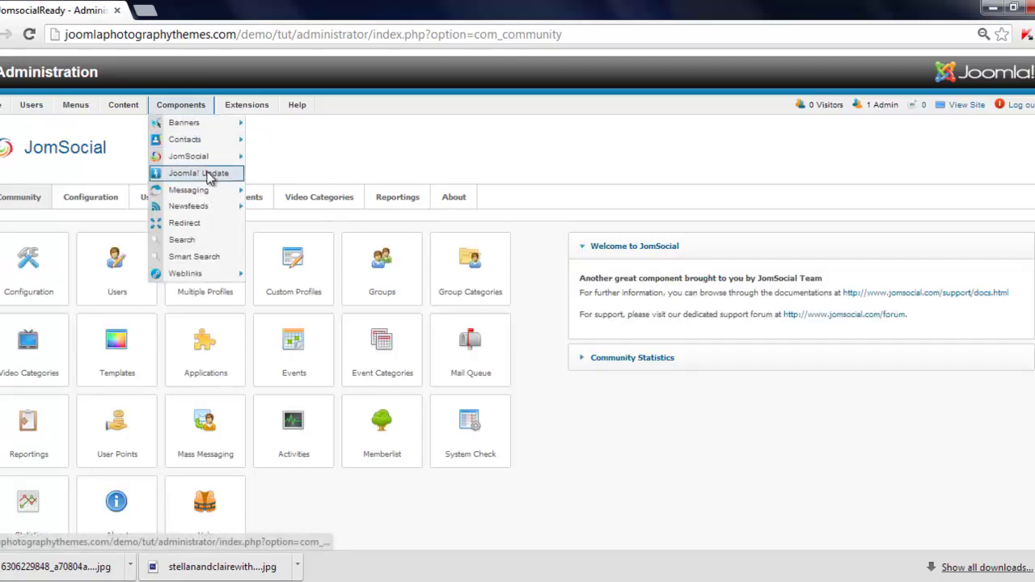
mouse_move(204, 162)
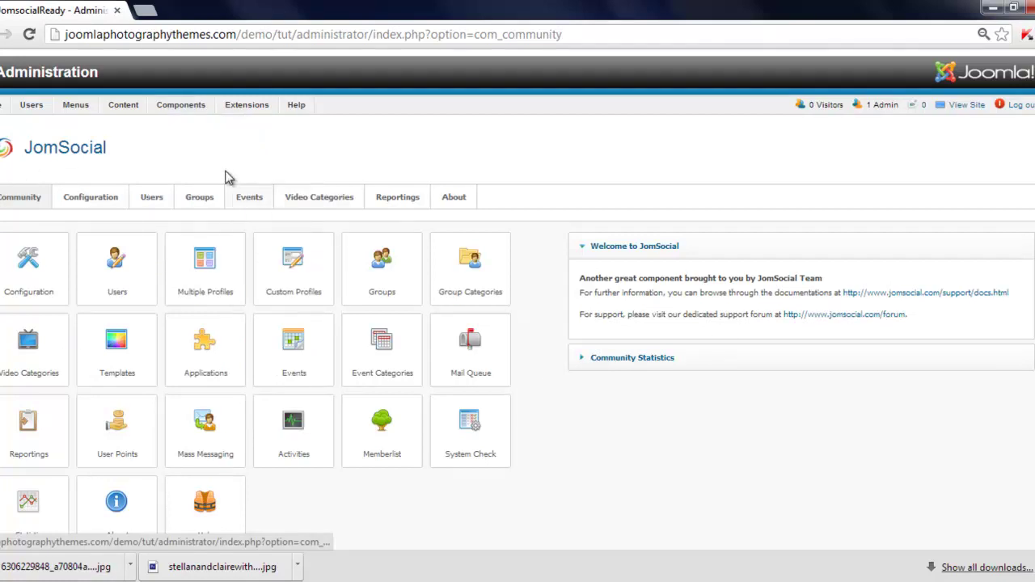
mouse_move(247, 105)
click(253, 126)
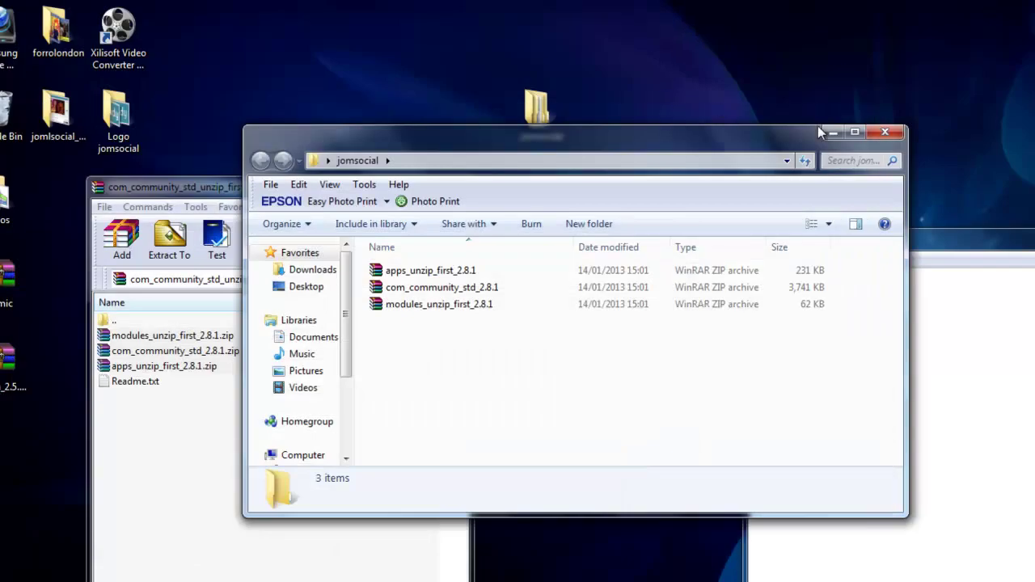
- Create a new folder named Modules inside the jomsocial folder
click(832, 133)
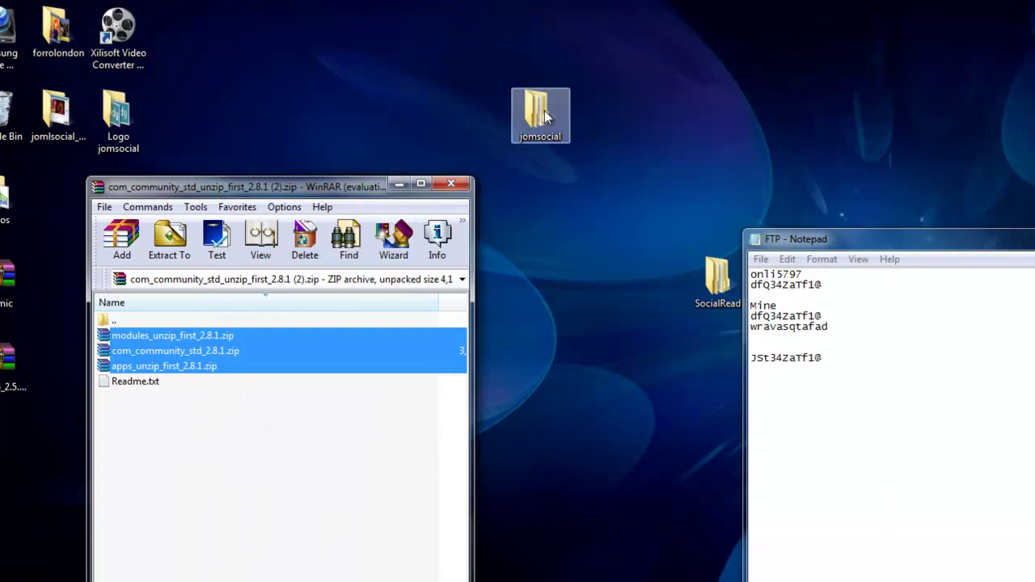
double_click(544, 117)
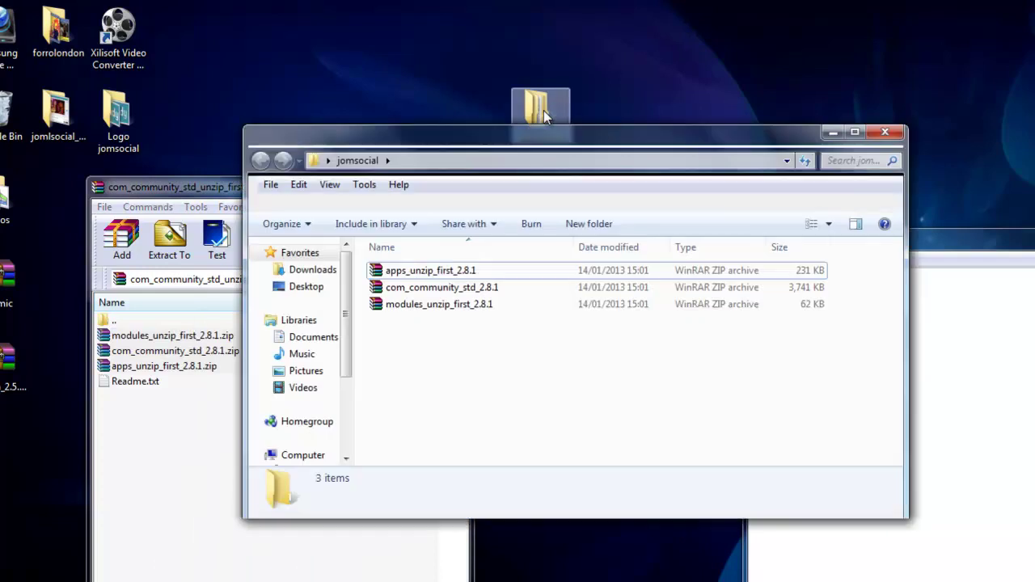
right_click(444, 349)
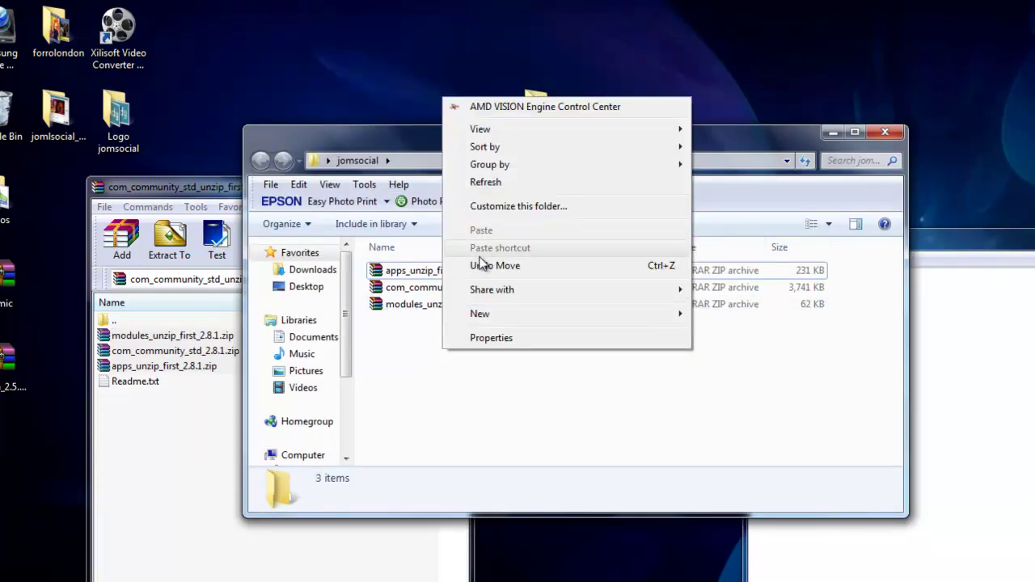
mouse_move(533, 316)
click(700, 314)
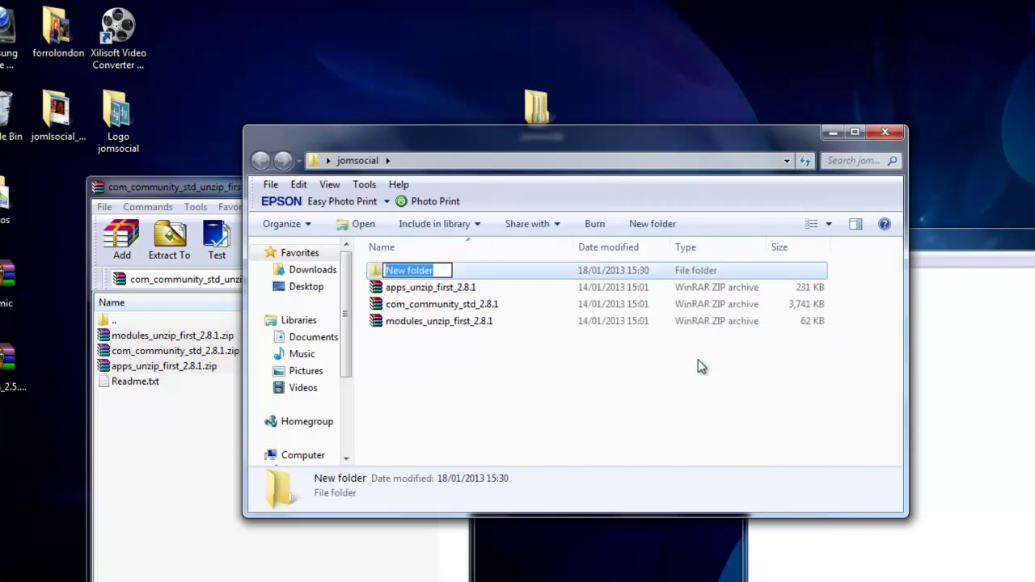
text(MOdul)
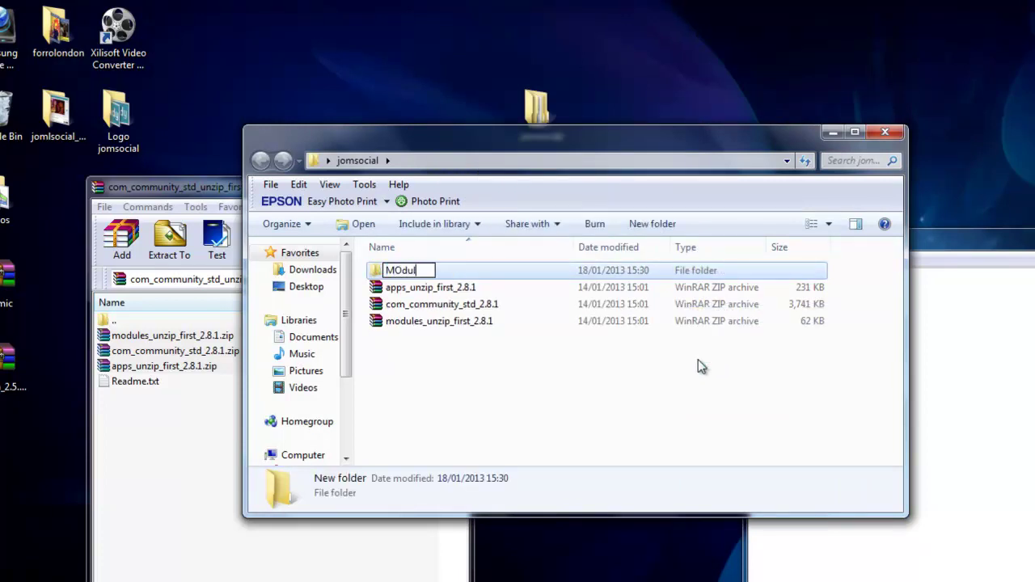
key(BackSpace)
key(BackSpace)
key(BackSpace)
text(es)
click(449, 354)
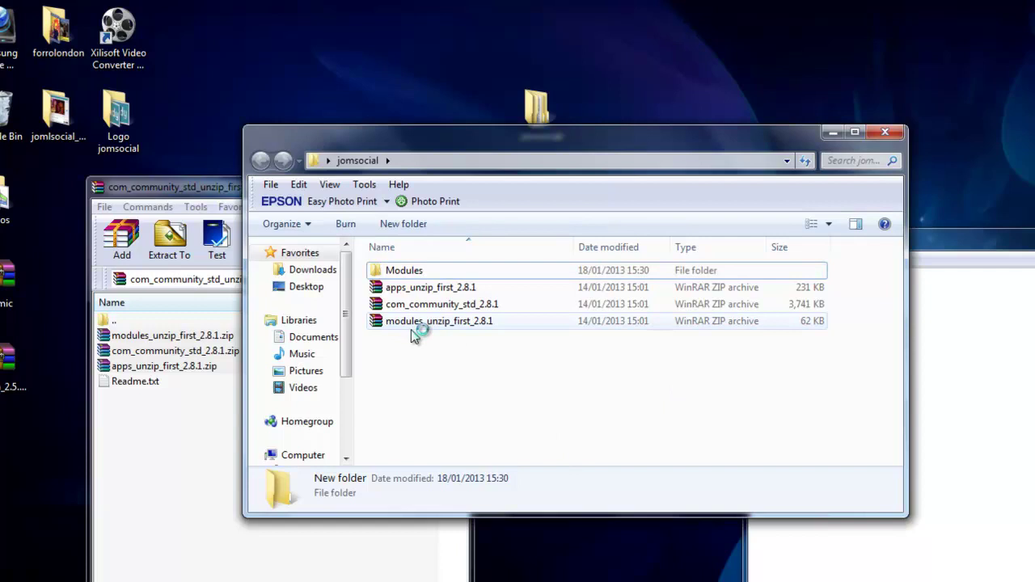
- Move modules_unzip_first_2.8.1 into Modules and extract its module zips there
drag(418, 324, 411, 272)
click(413, 276)
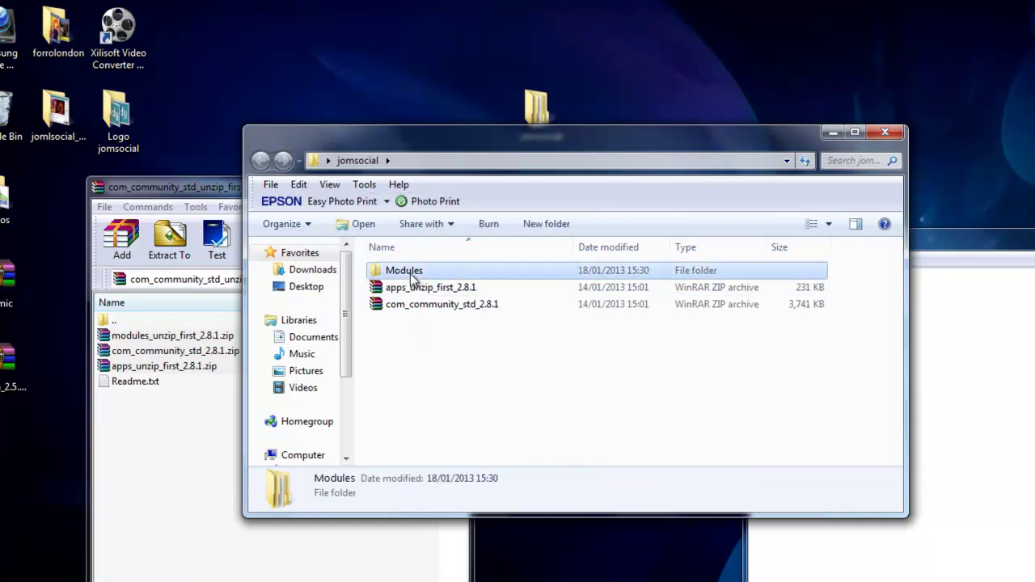
double_click(411, 278)
click(401, 276)
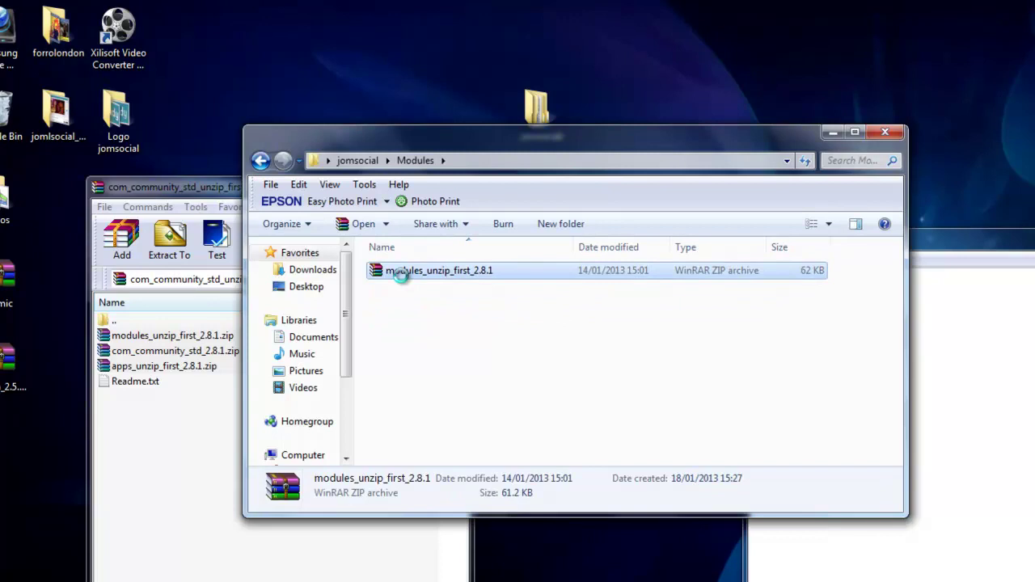
right_click(401, 275)
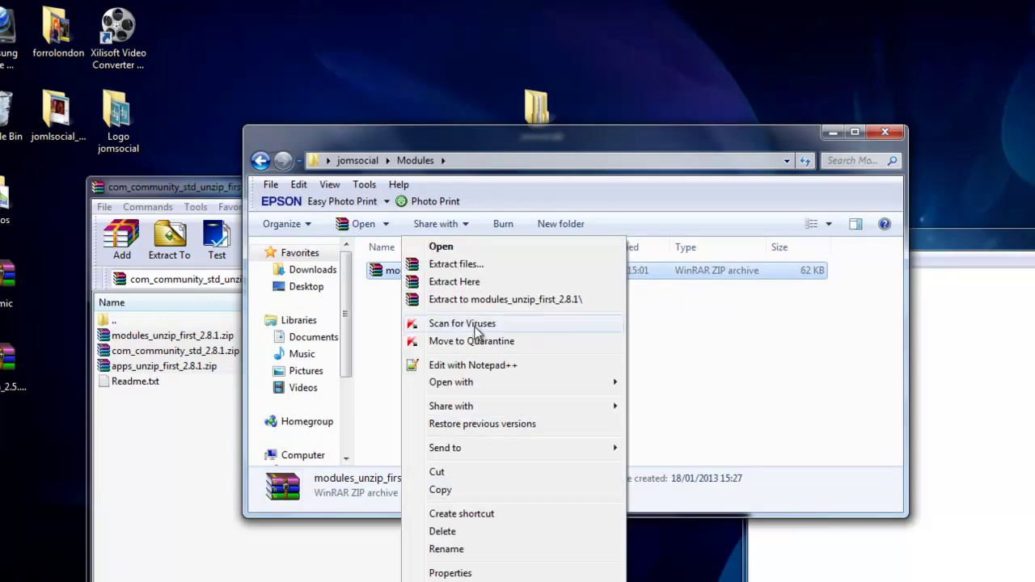
click(473, 283)
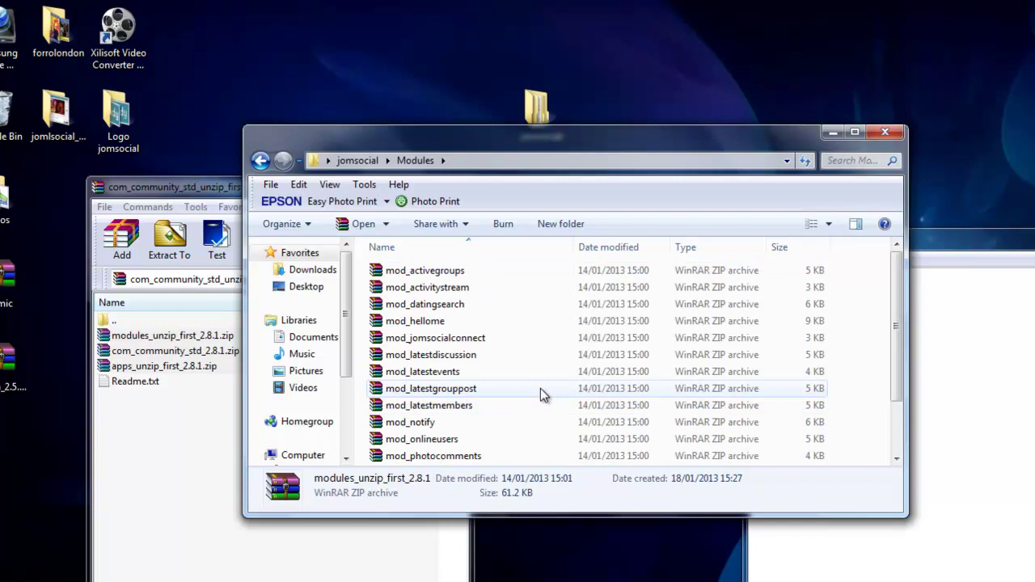
scroll(540, 388, down, 2)
scroll(542, 393, up, 2)
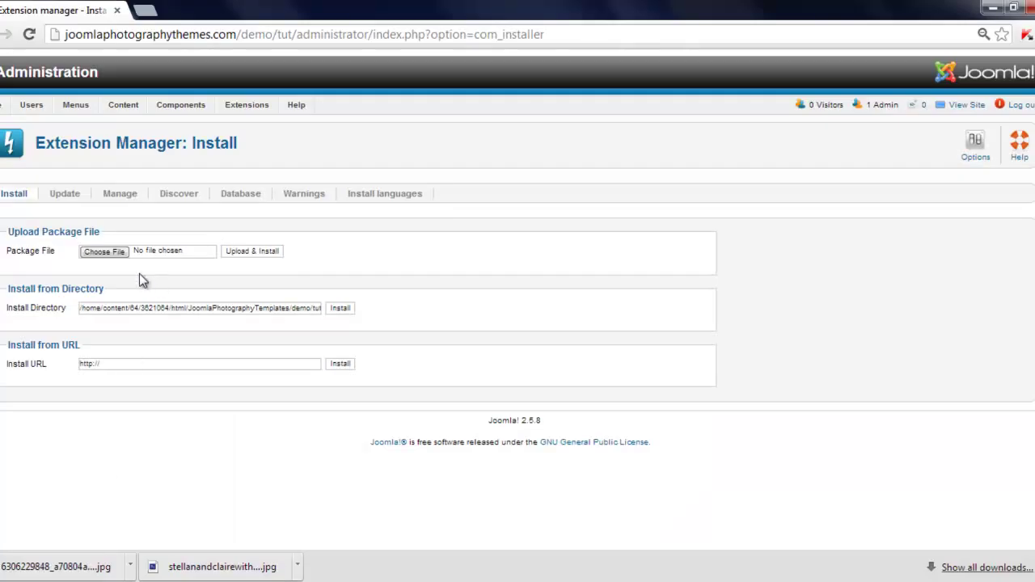
- Install mod_activegroups.zip from the jomsocial Modules folder
click(113, 252)
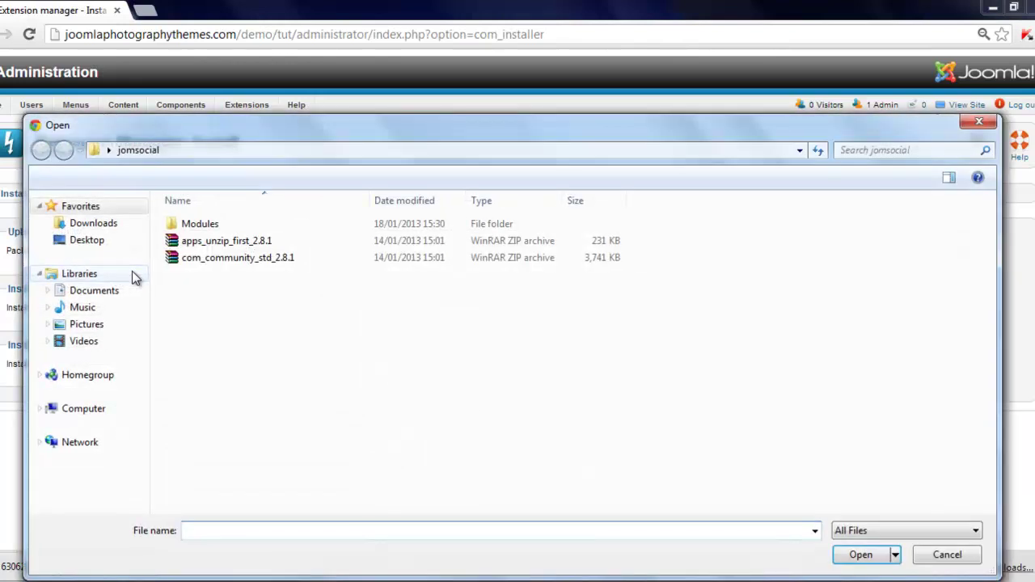
click(207, 228)
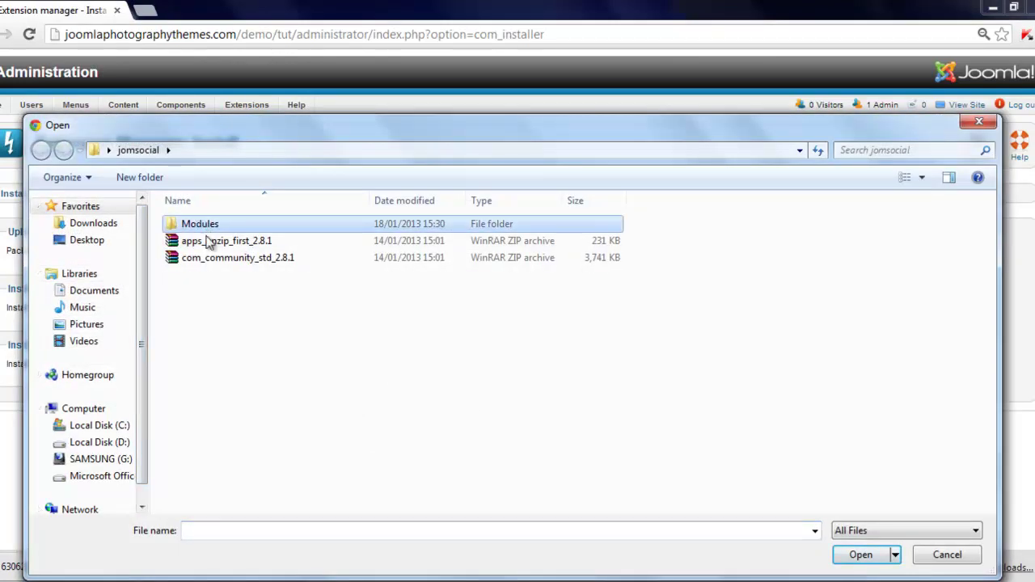
double_click(207, 230)
click(218, 228)
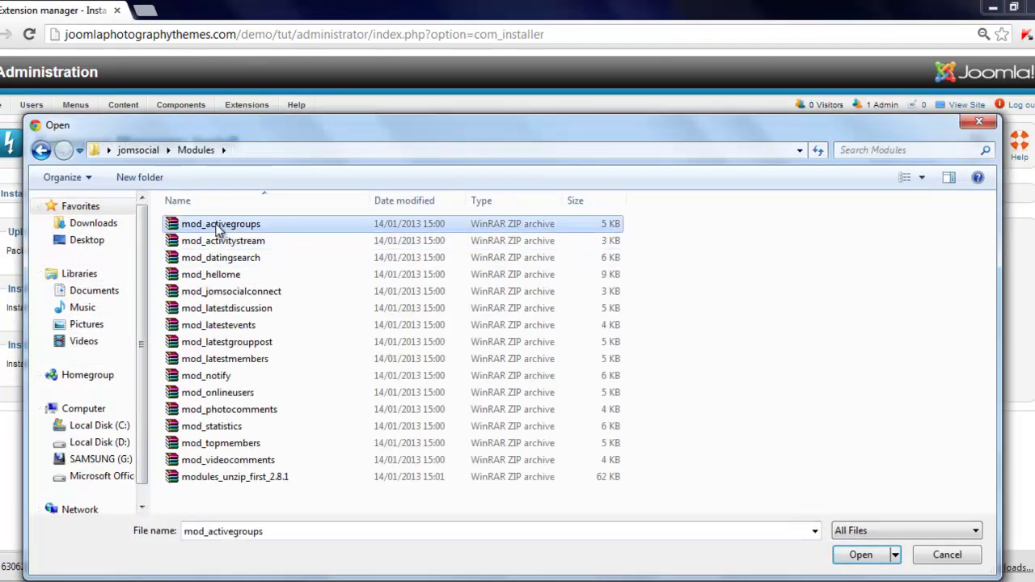
click(861, 555)
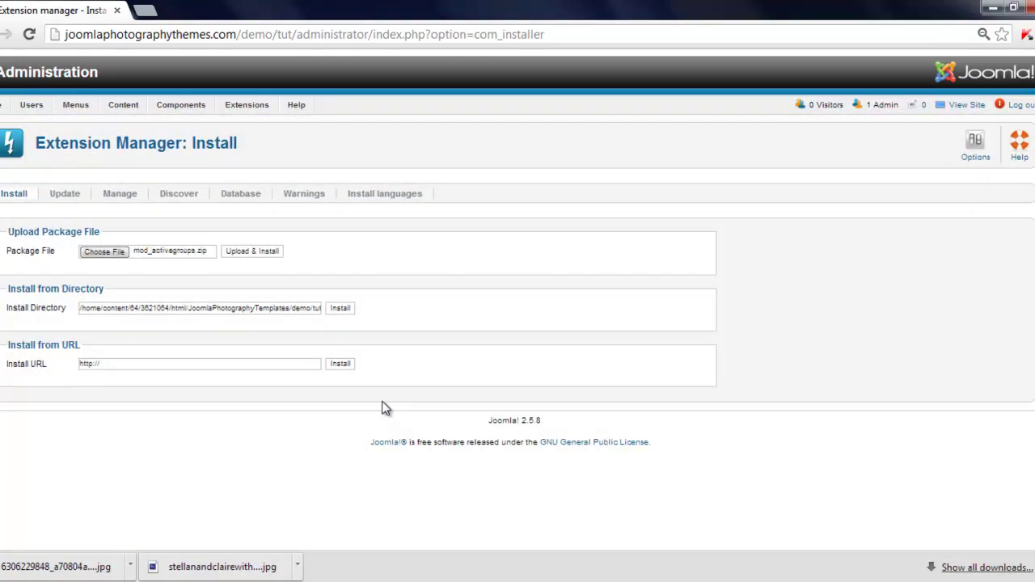
click(259, 252)
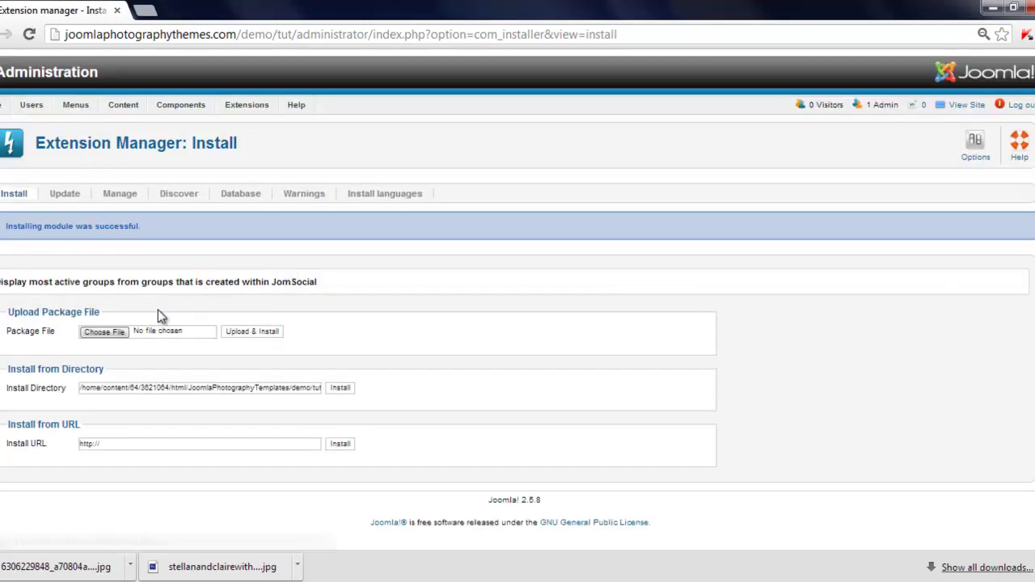
- Install the mod_activitystream module package
click(105, 331)
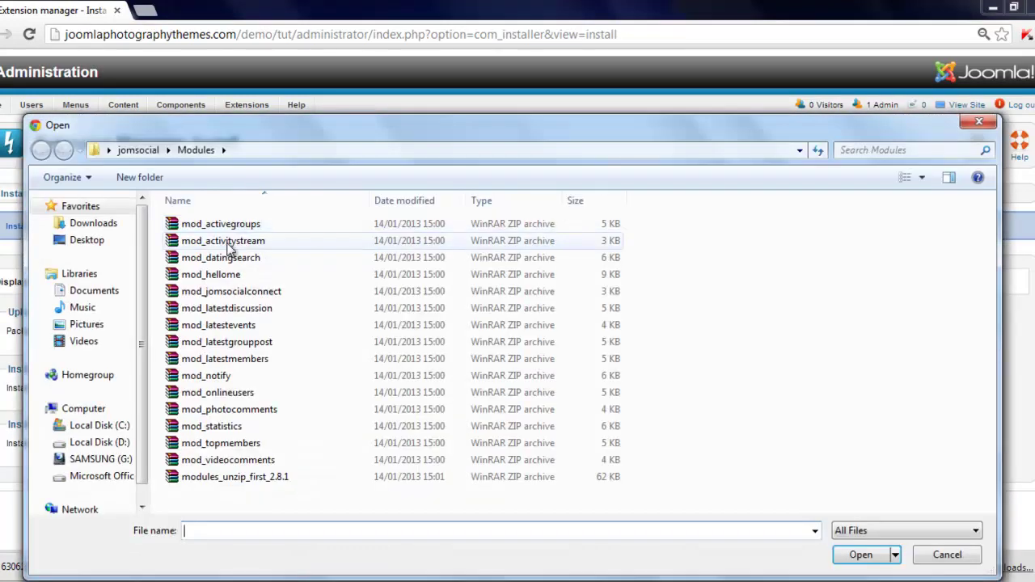
click(230, 241)
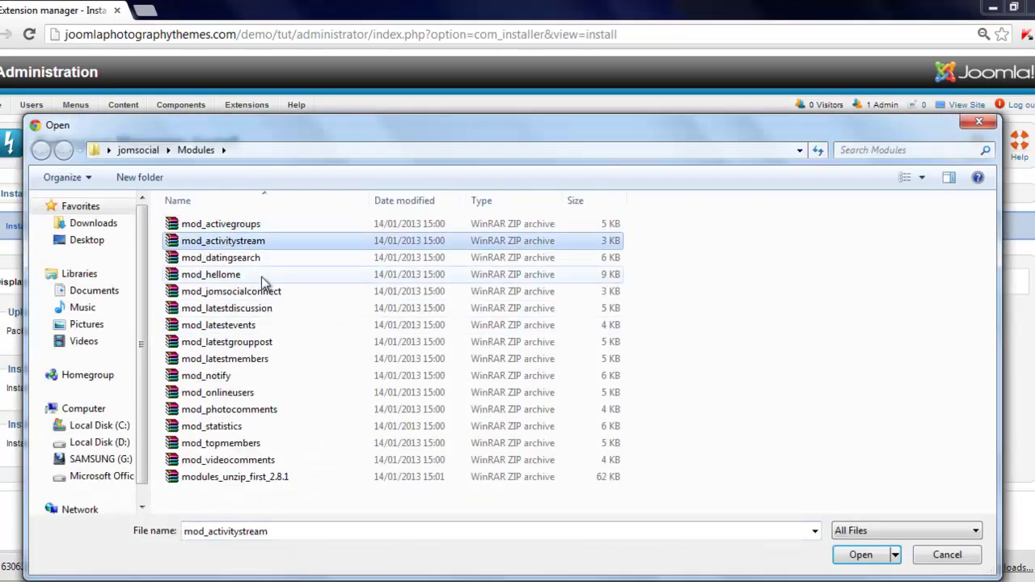
click(861, 554)
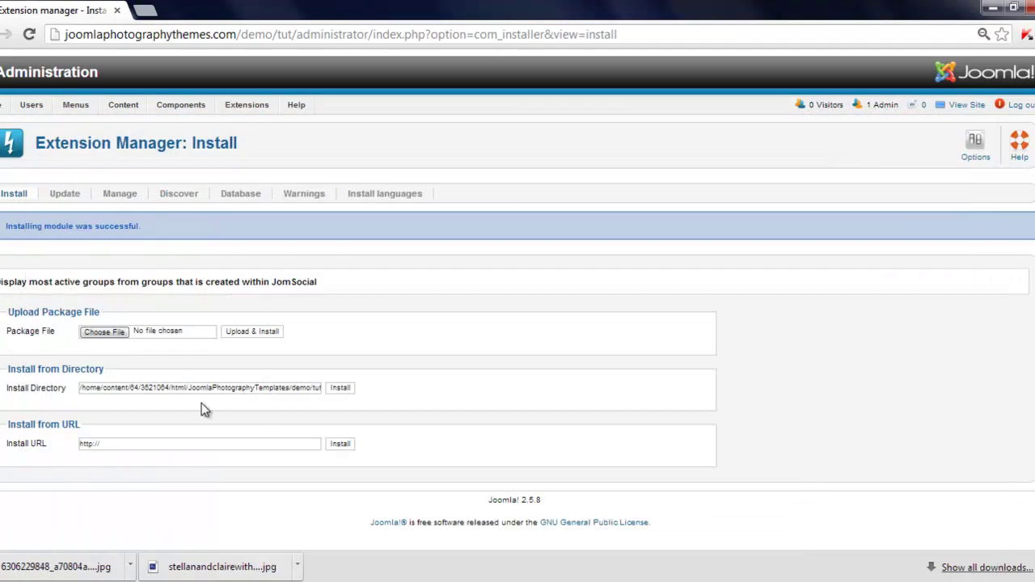
click(252, 335)
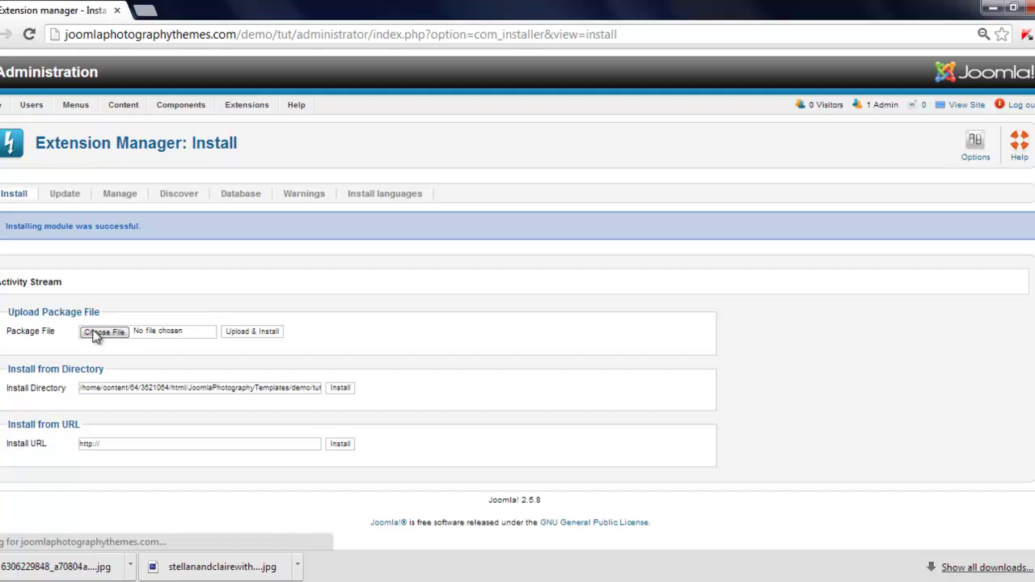
- Install the mod_hellome module package
click(114, 346)
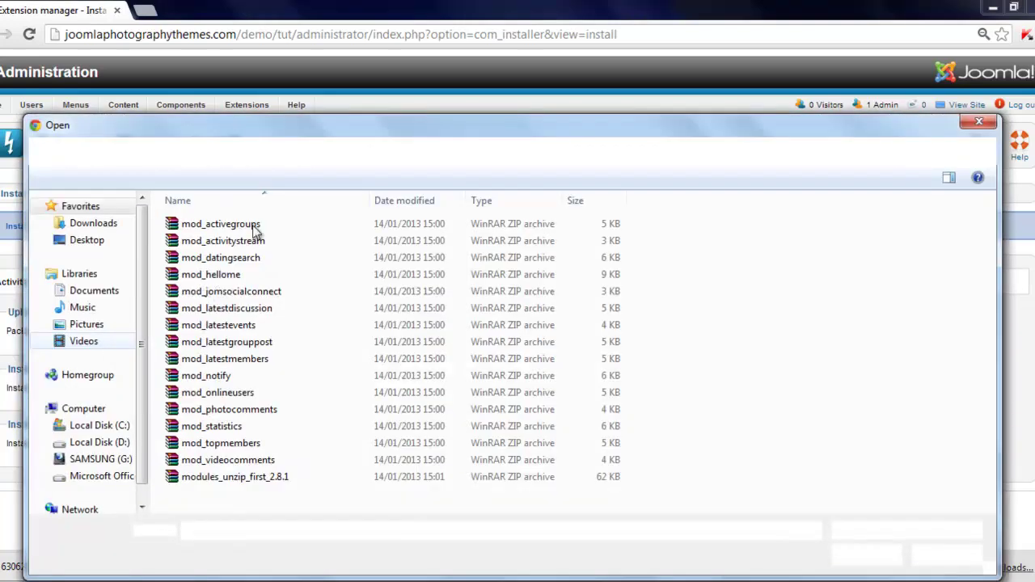
click(224, 260)
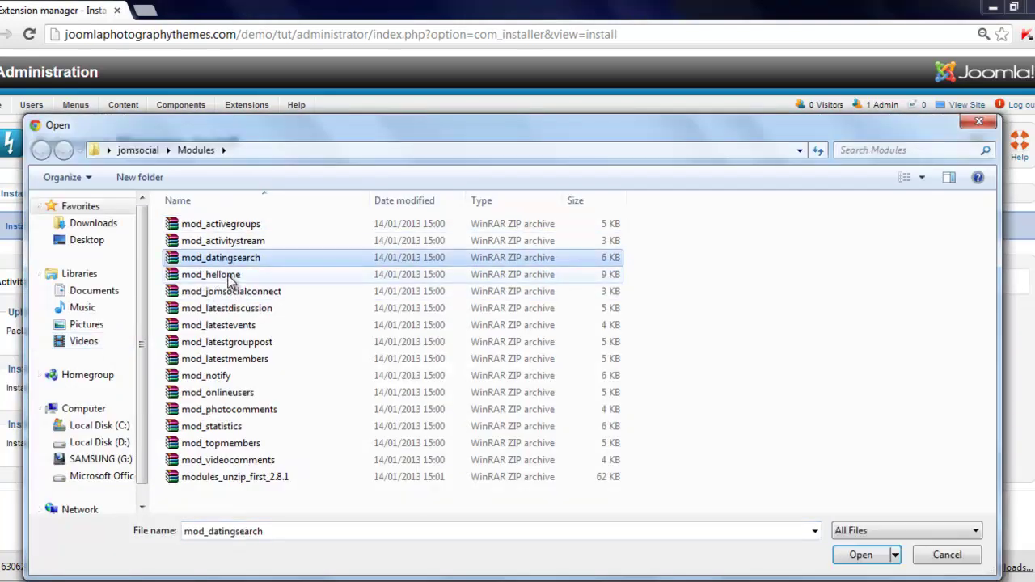
click(229, 277)
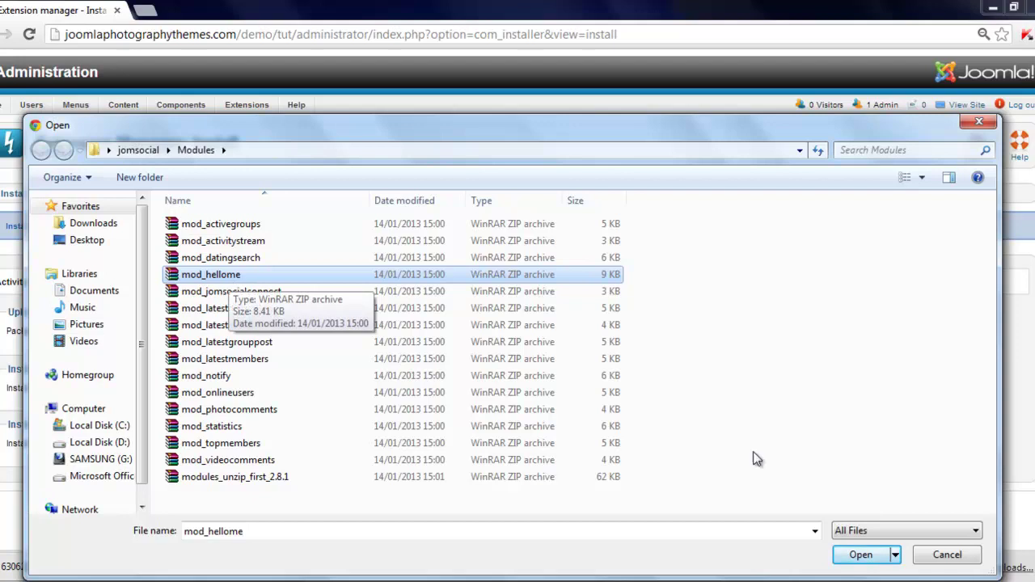
click(872, 558)
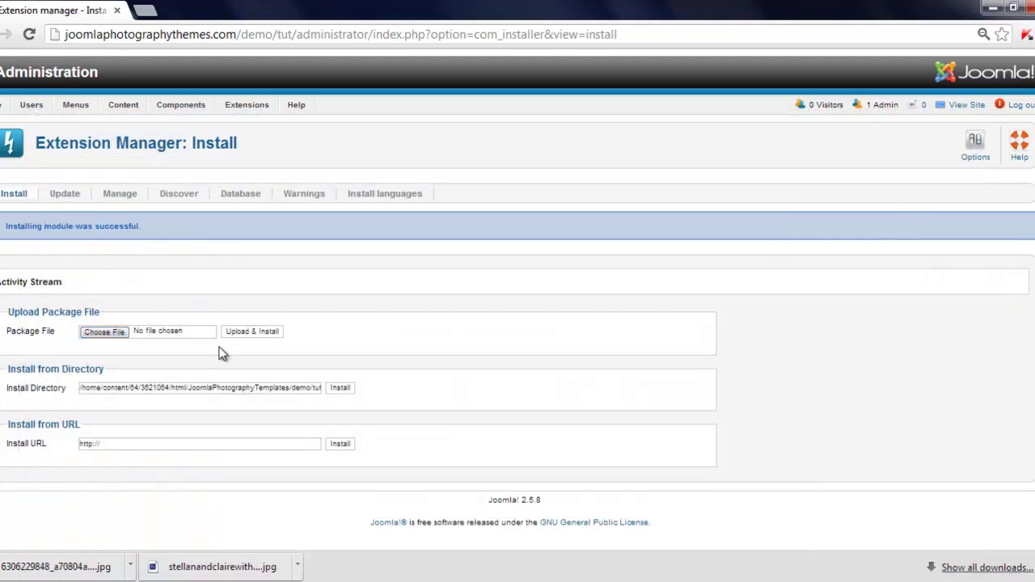
click(257, 331)
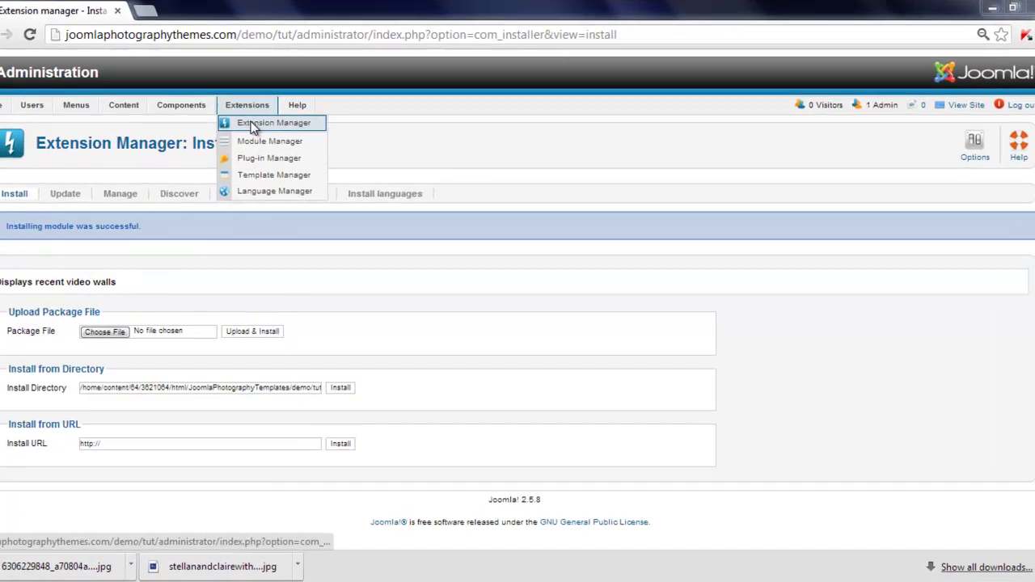
- Choose gantry_joomla_framework-4.1.4 from Desktop > SocialReadyTheme > Template in the extension installer
click(265, 130)
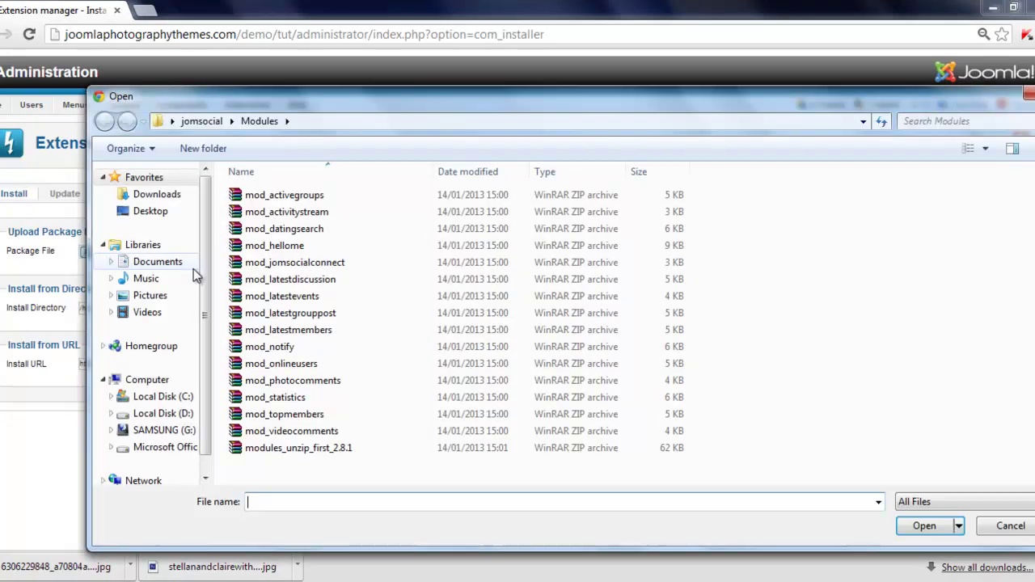
click(150, 212)
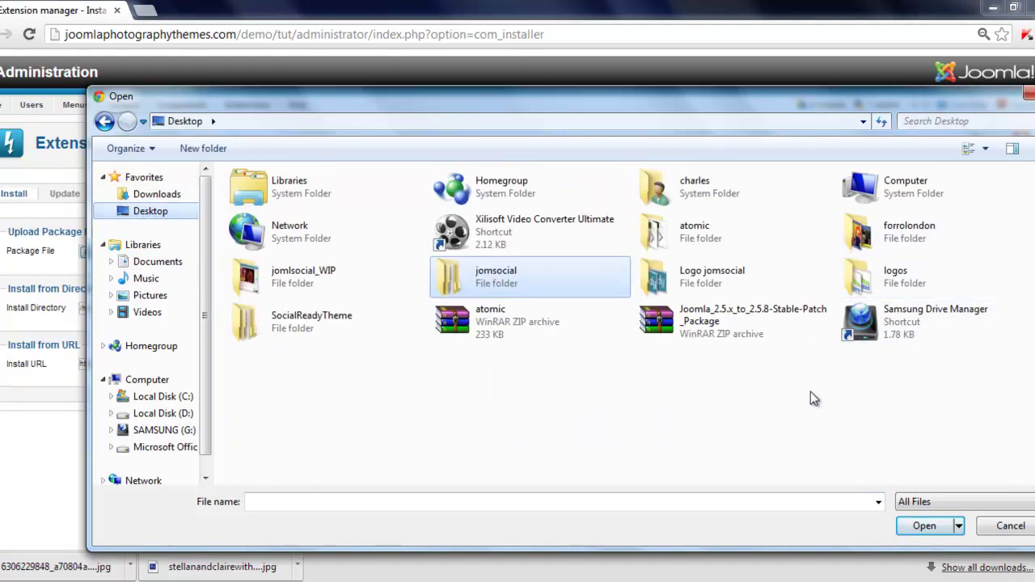
double_click(288, 325)
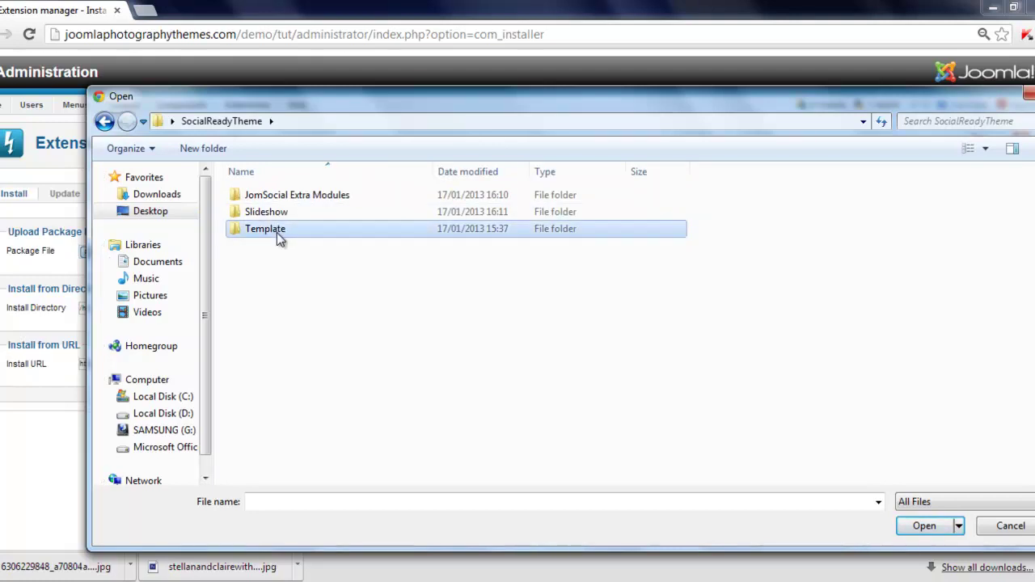
double_click(277, 231)
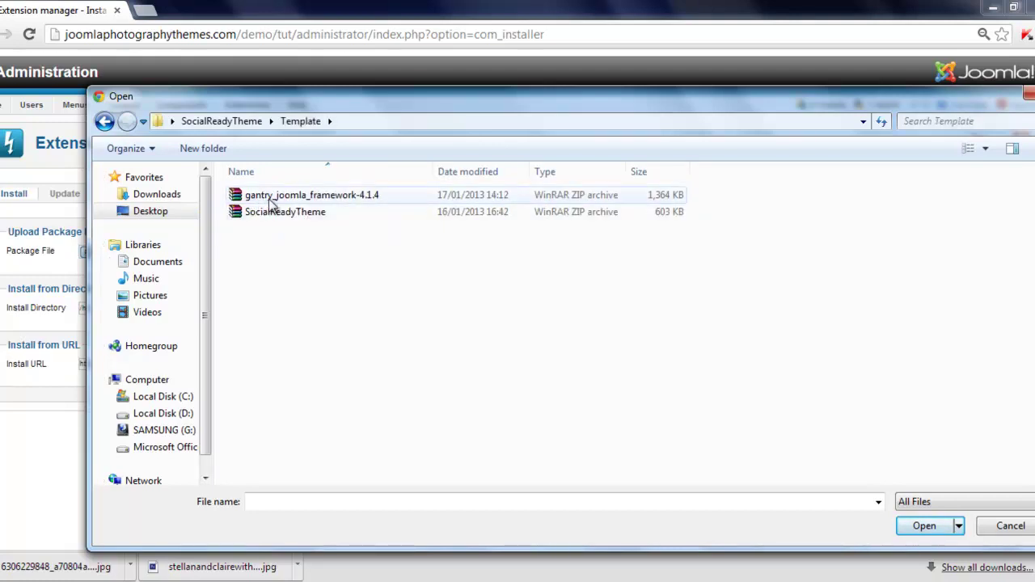
click(271, 201)
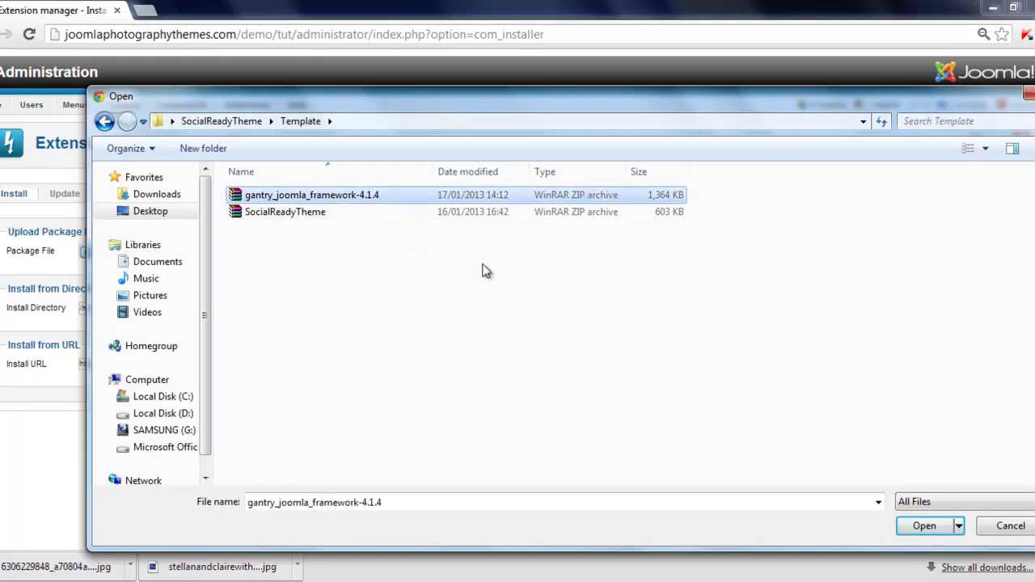
click(924, 526)
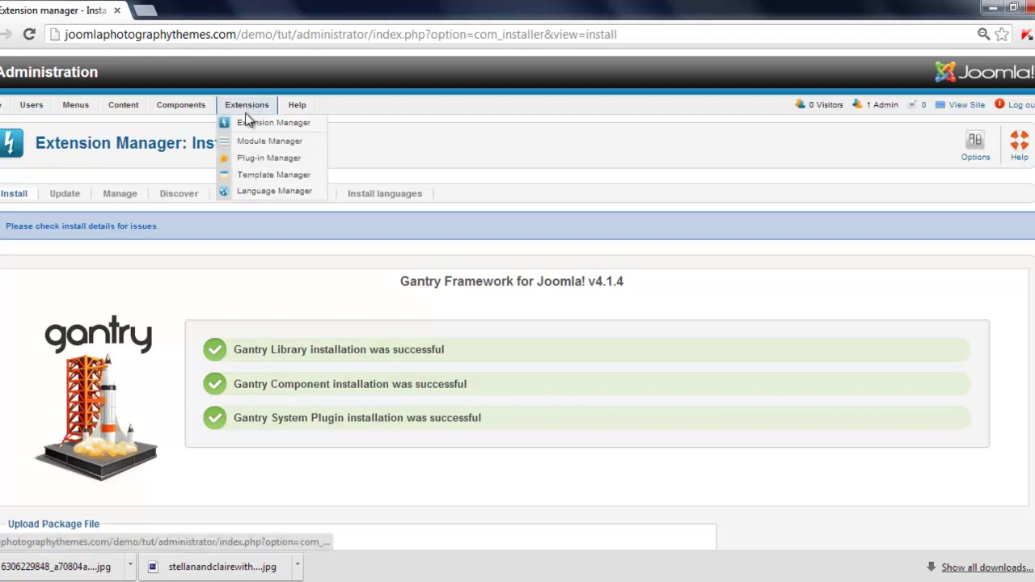
- Upload and install SocialReadyTheme.zip, adding the JomSocial Gantry template package 4.1.4
scroll(234, 396, down, 3)
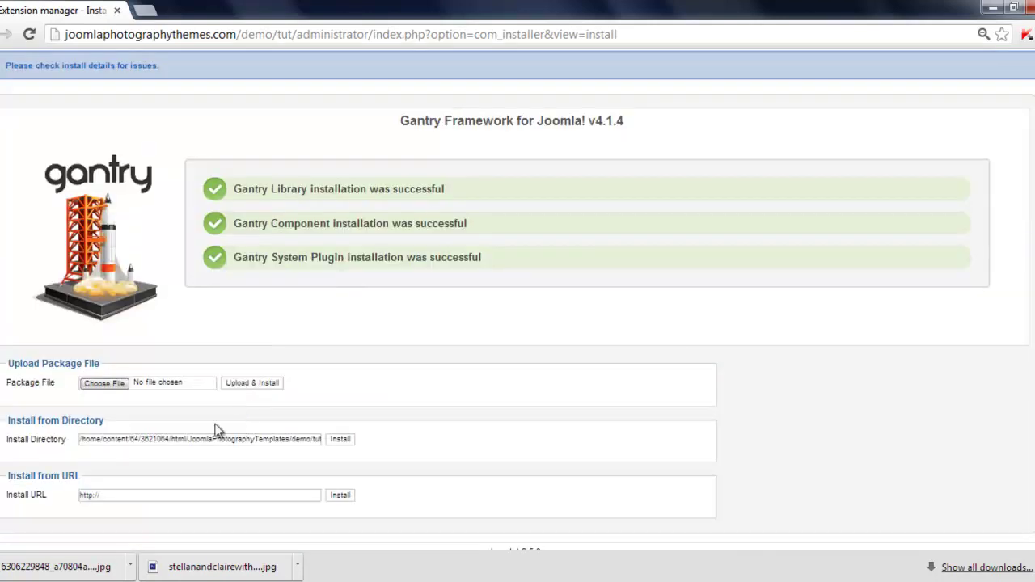
click(106, 387)
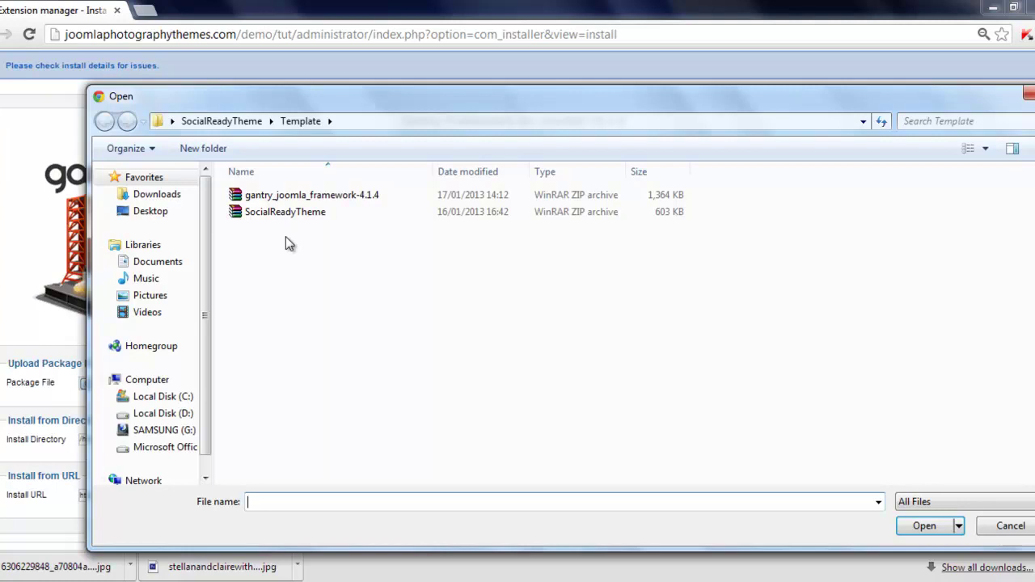
click(284, 212)
click(929, 526)
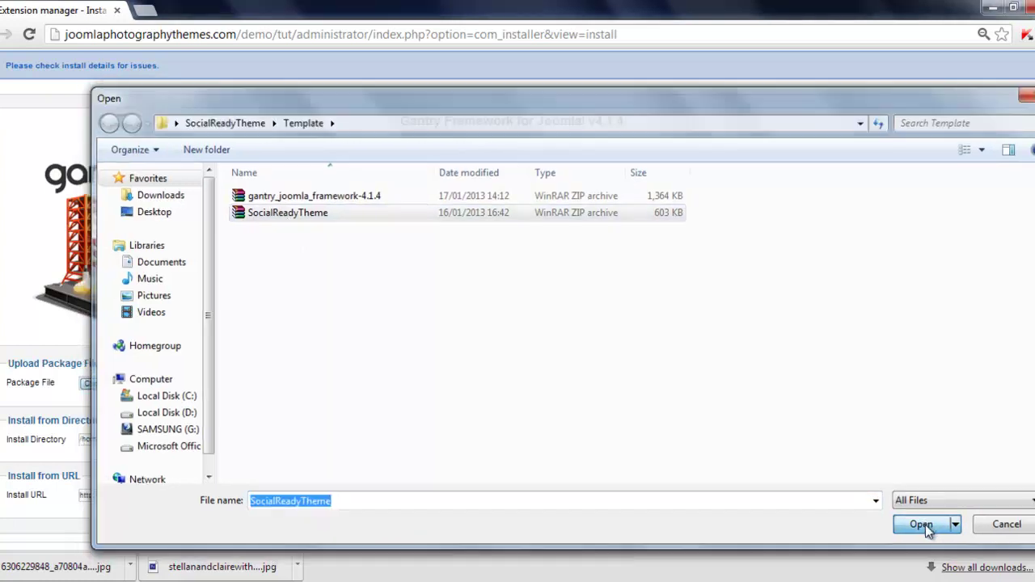
click(243, 386)
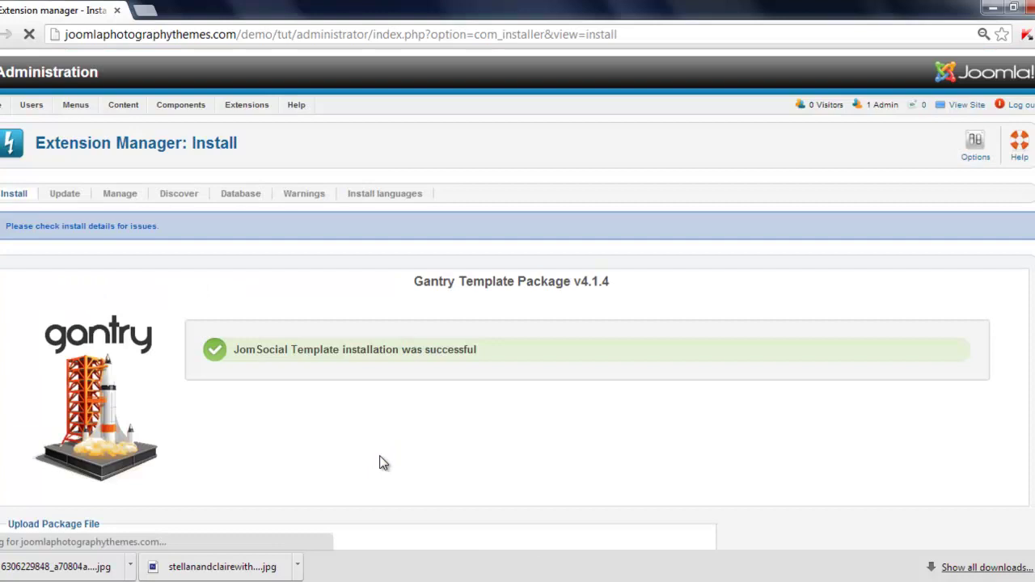
mouse_move(247, 117)
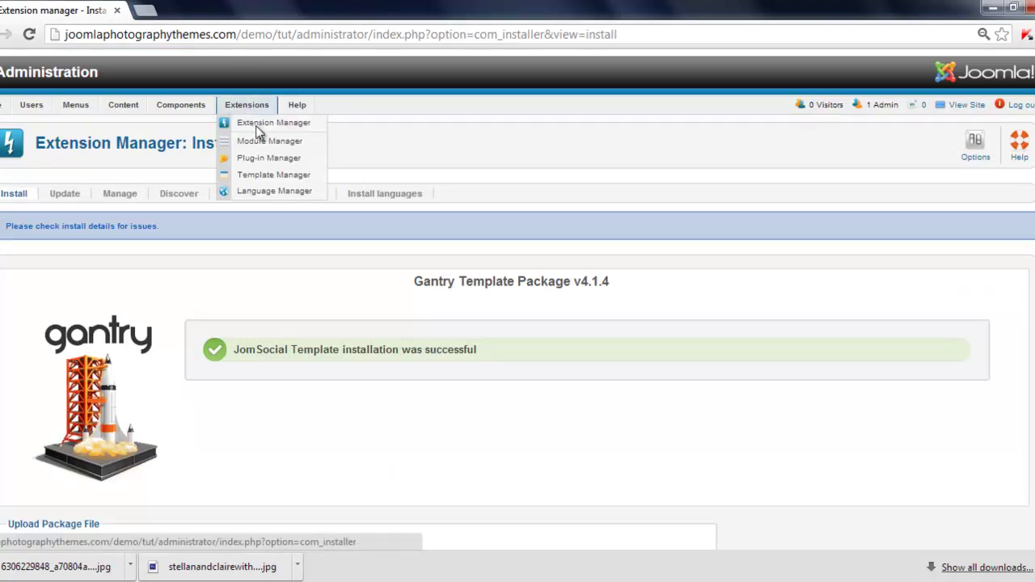
- Make JomSocial - Default the default site style, then check the front page's Home heading
click(273, 180)
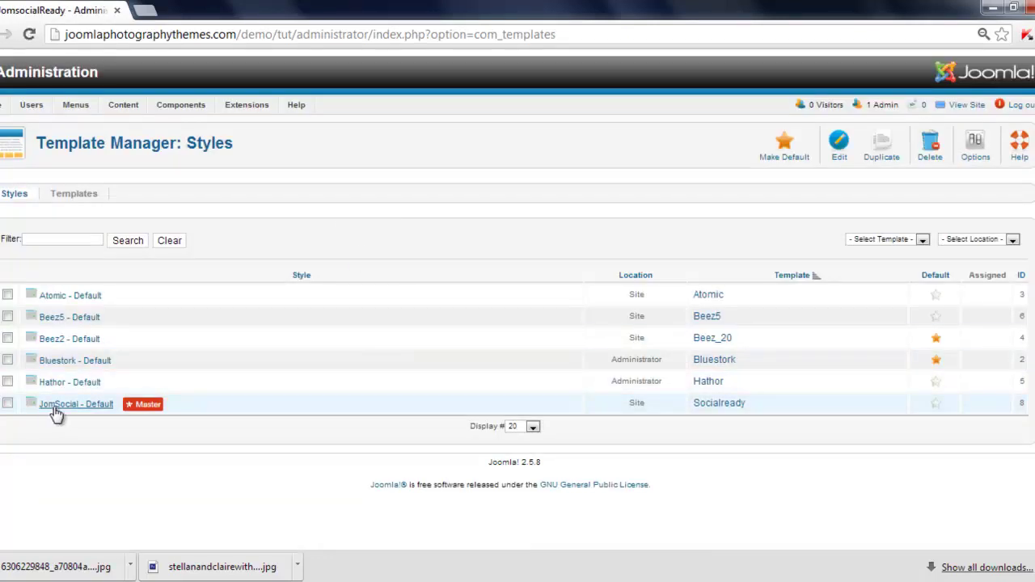
click(934, 409)
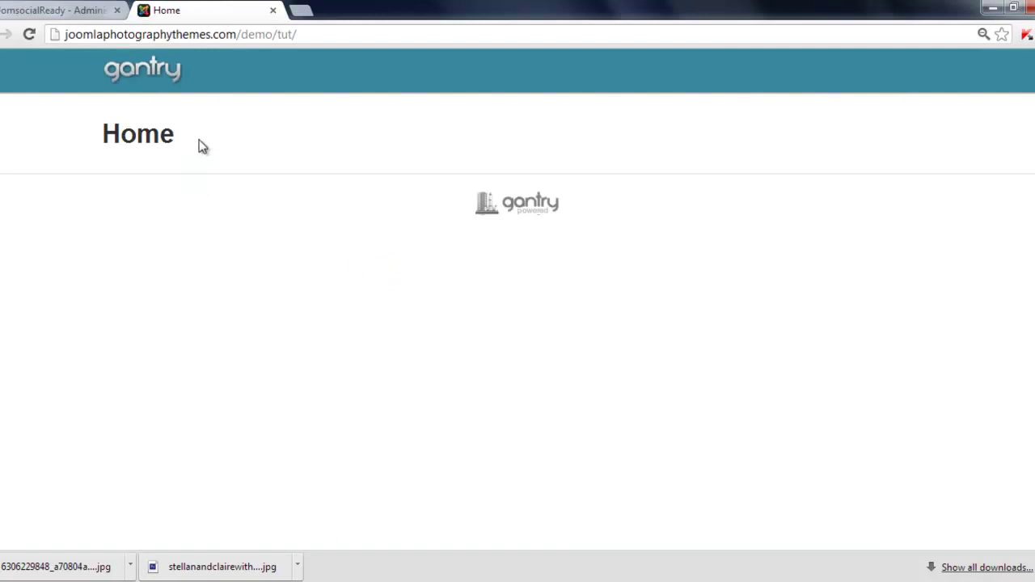
drag(199, 145, 105, 133)
- Set Show Page Heading to No on the Main Menu's Home item and save
click(56, 10)
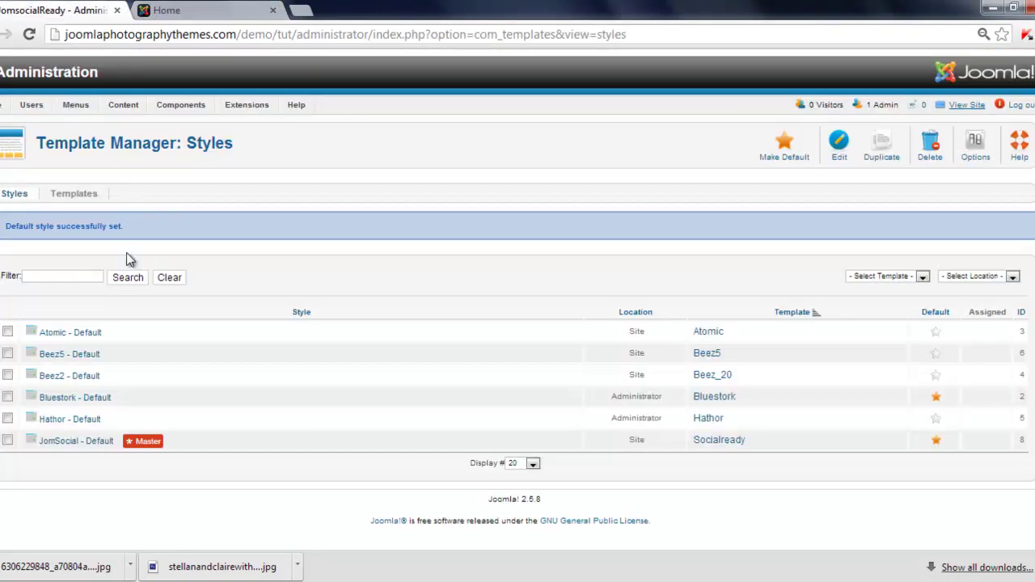
mouse_move(79, 116)
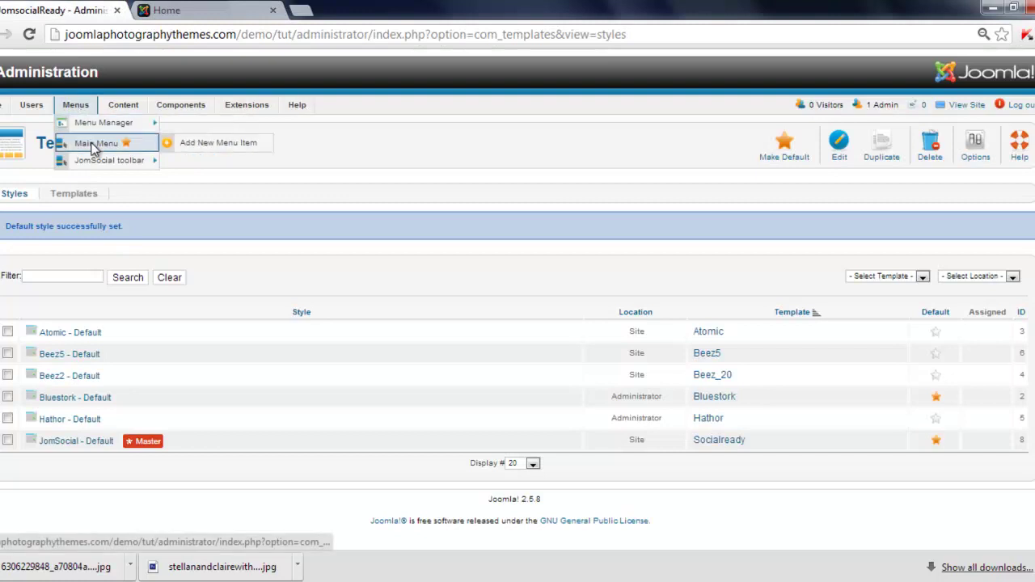
click(95, 144)
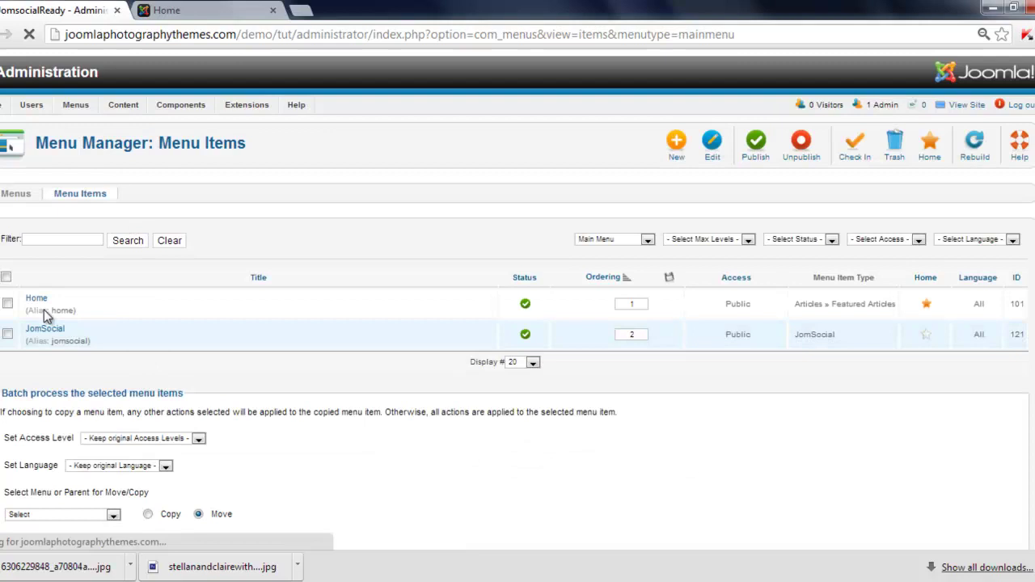
click(34, 300)
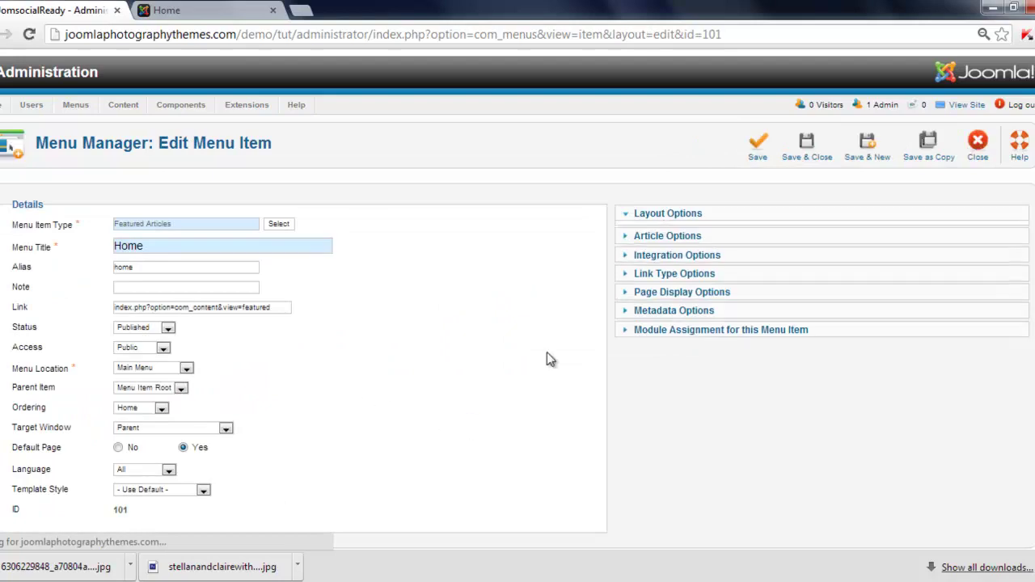
scroll(647, 415, down, 1)
scroll(653, 412, down, 2)
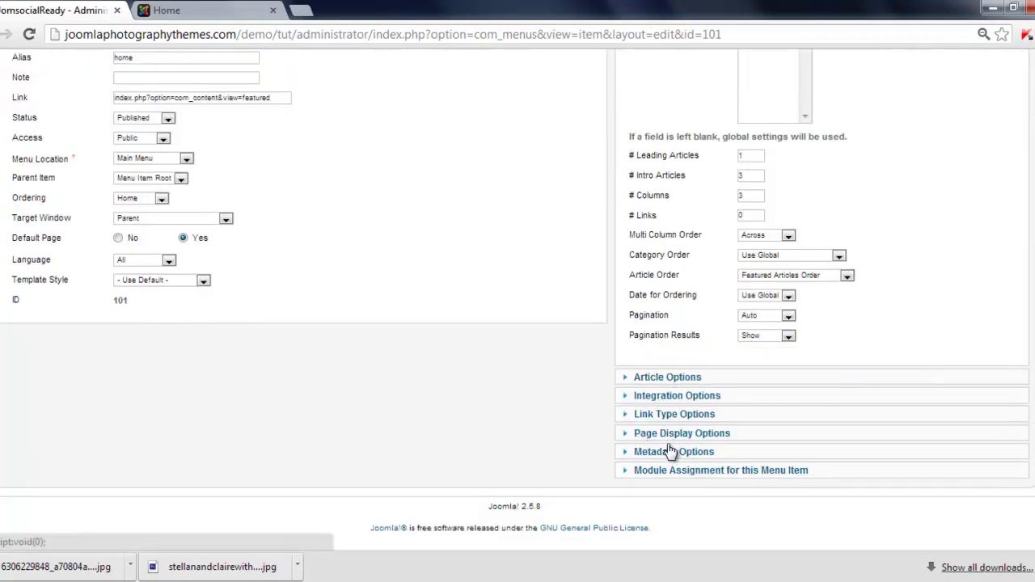
click(671, 433)
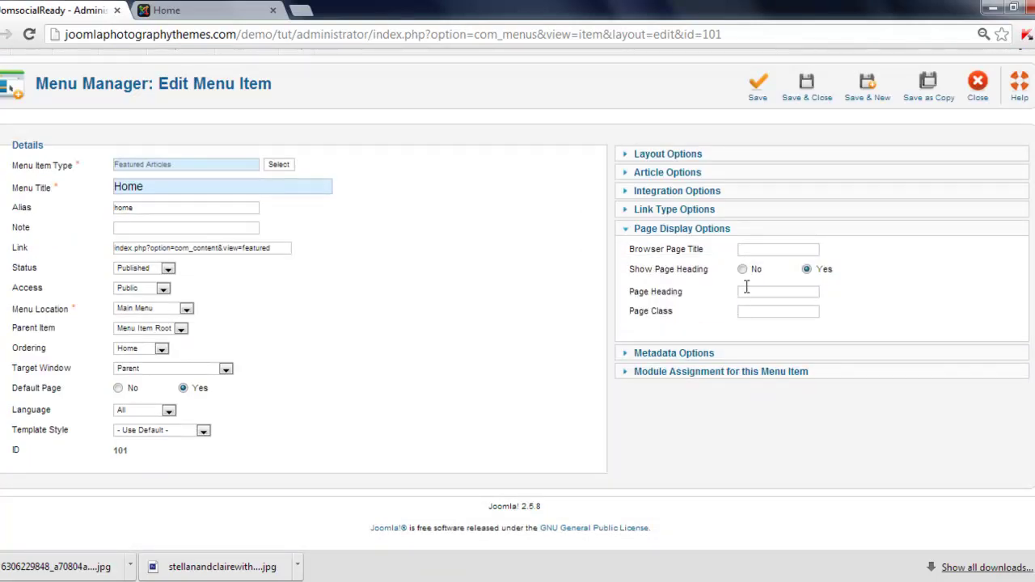
mouse_move(715, 283)
click(742, 270)
click(758, 87)
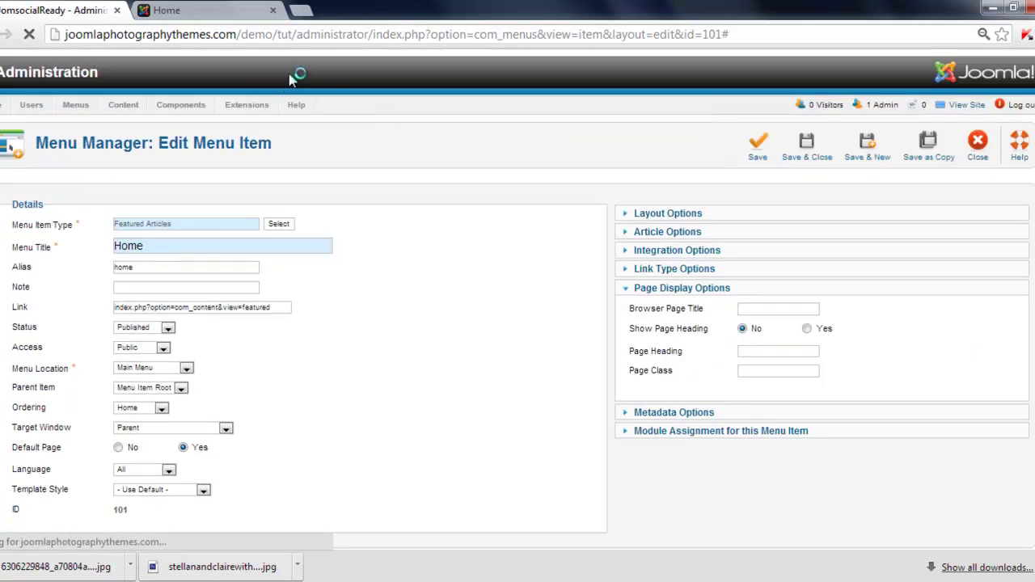